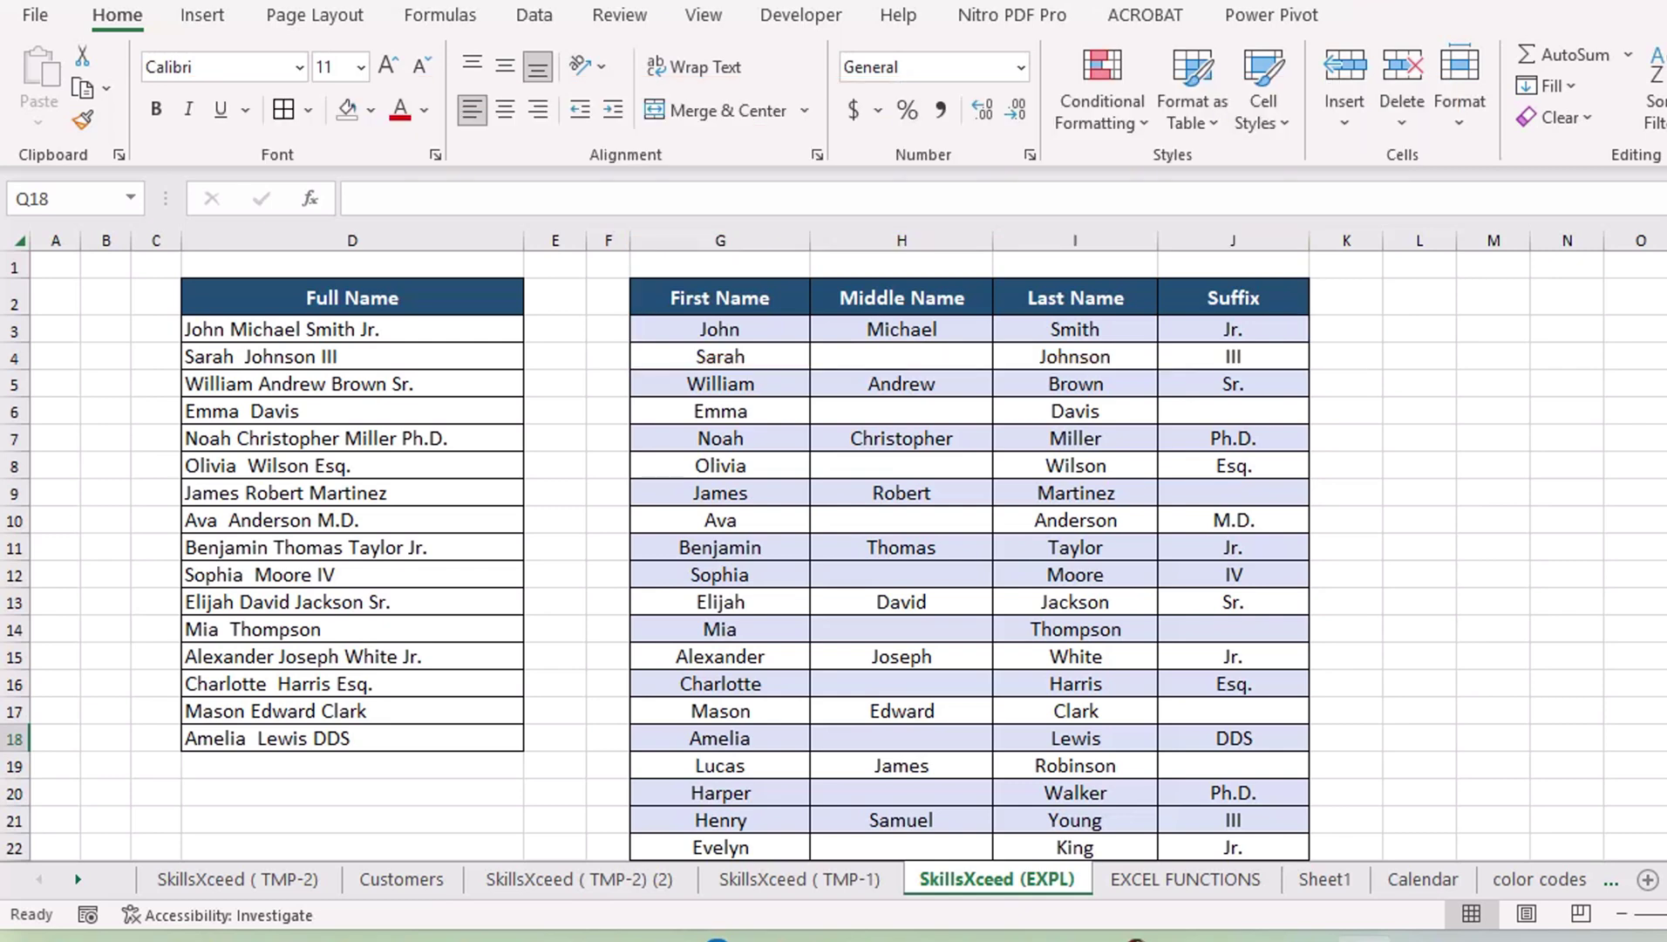
Select cell D3 in the Full Name column to inspect its existing formula.
click(439, 331)
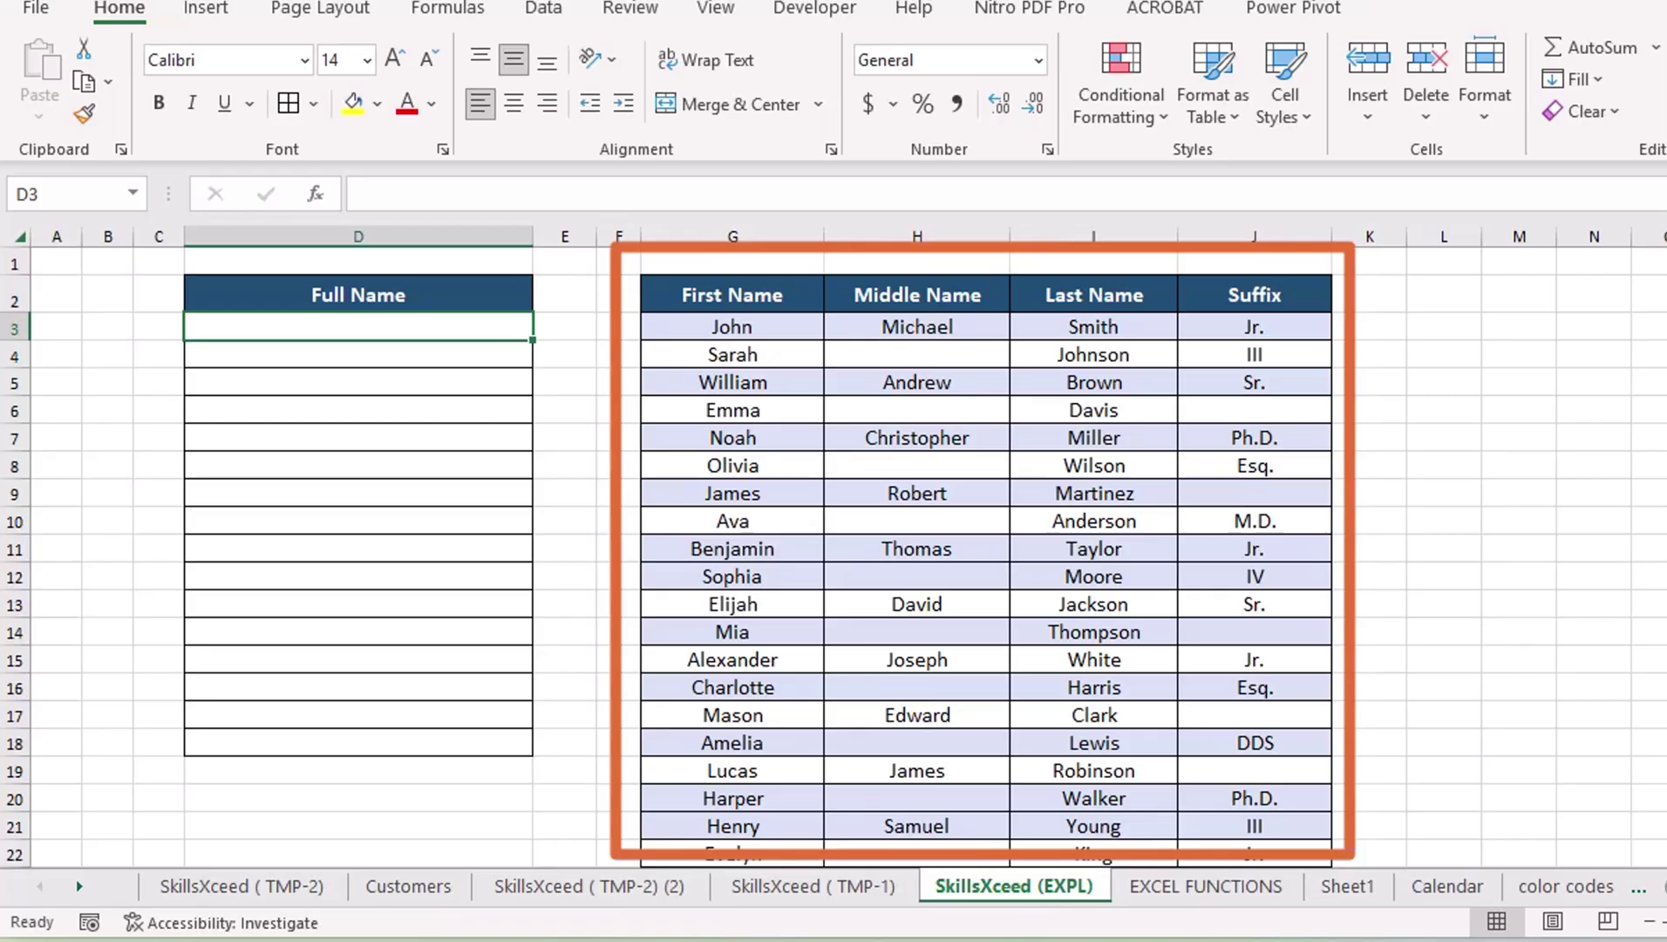
Start a CONCATENATE formula in D3 with first name G3 followed by a " " separator.
text(=con)
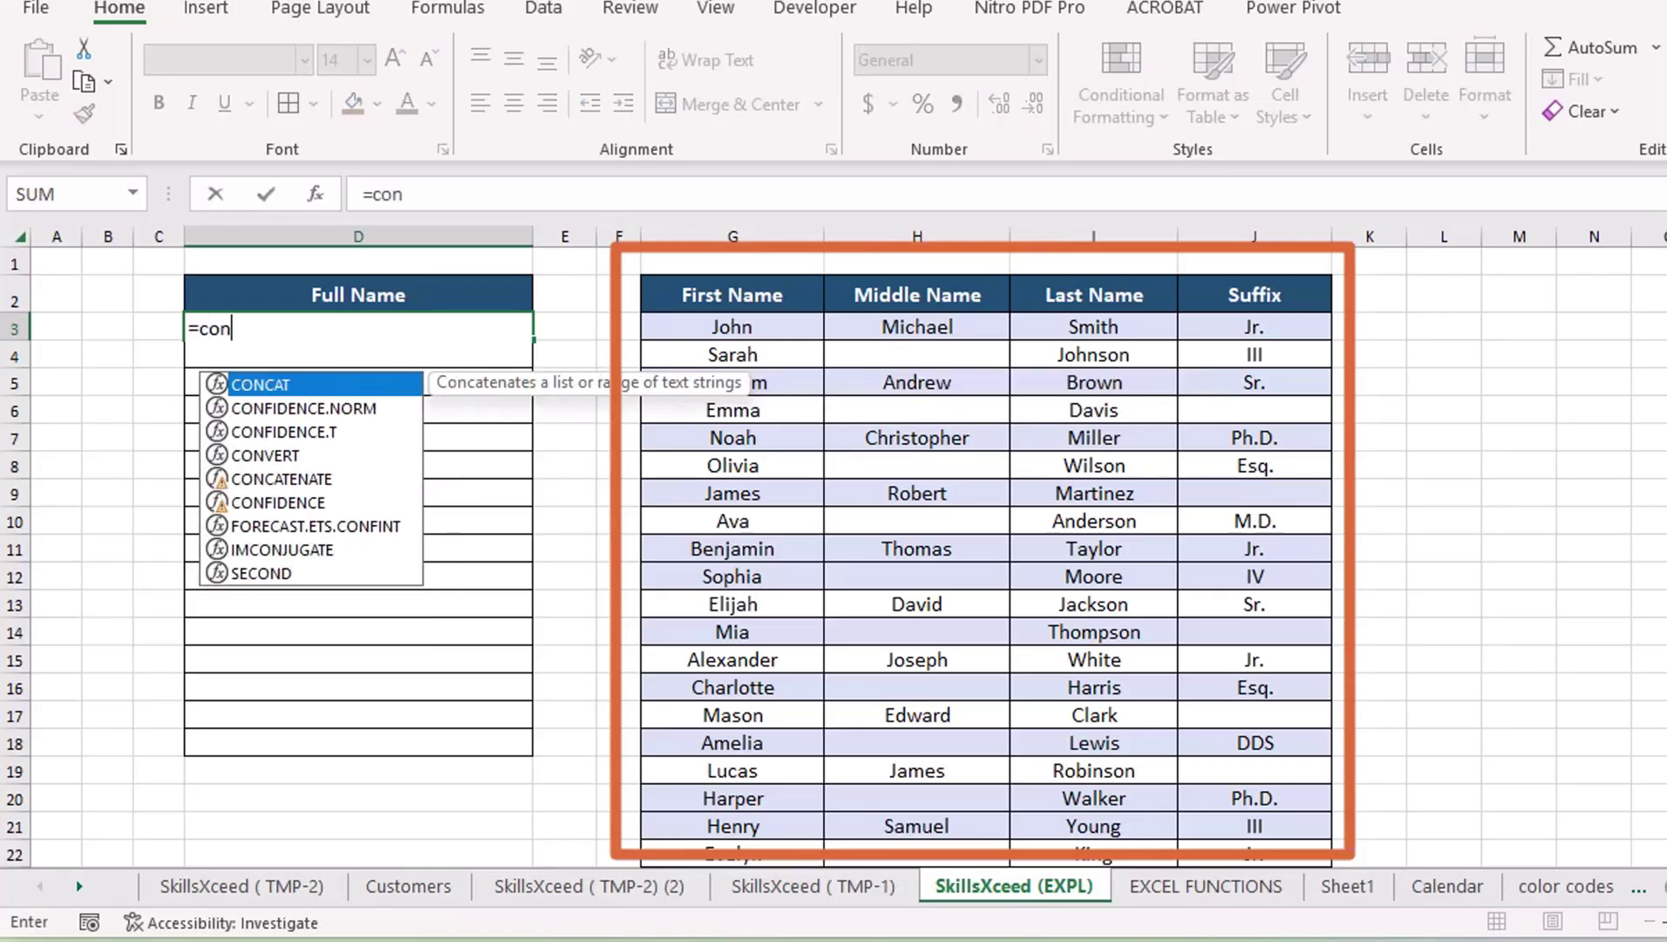
click(288, 502)
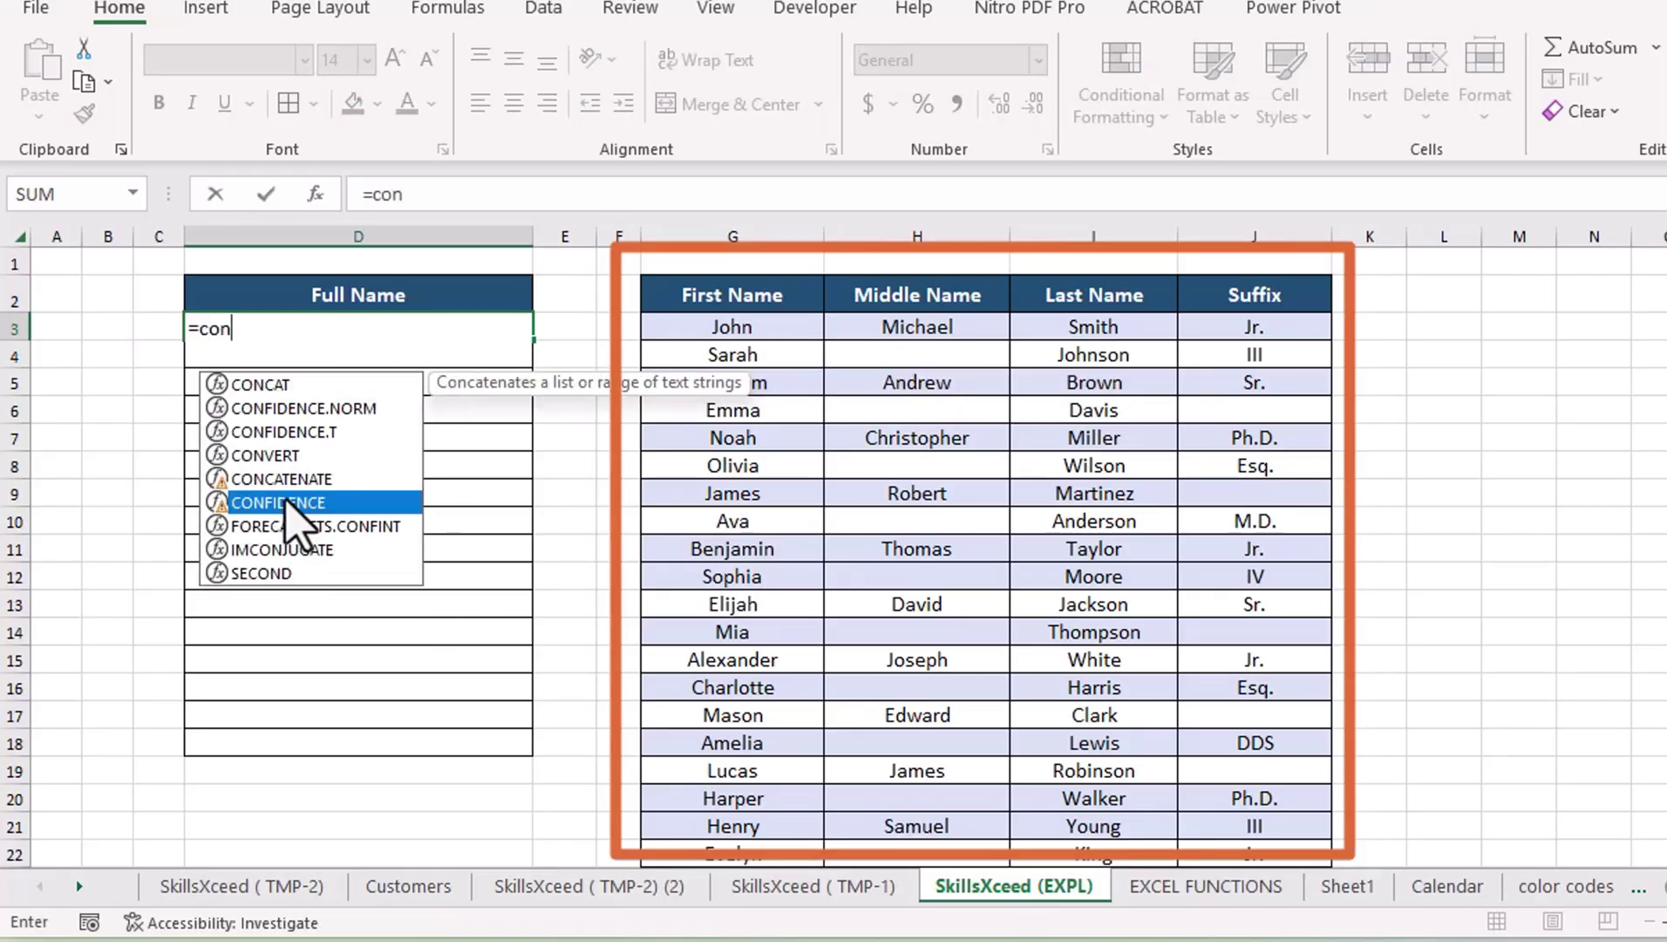
double_click(280, 479)
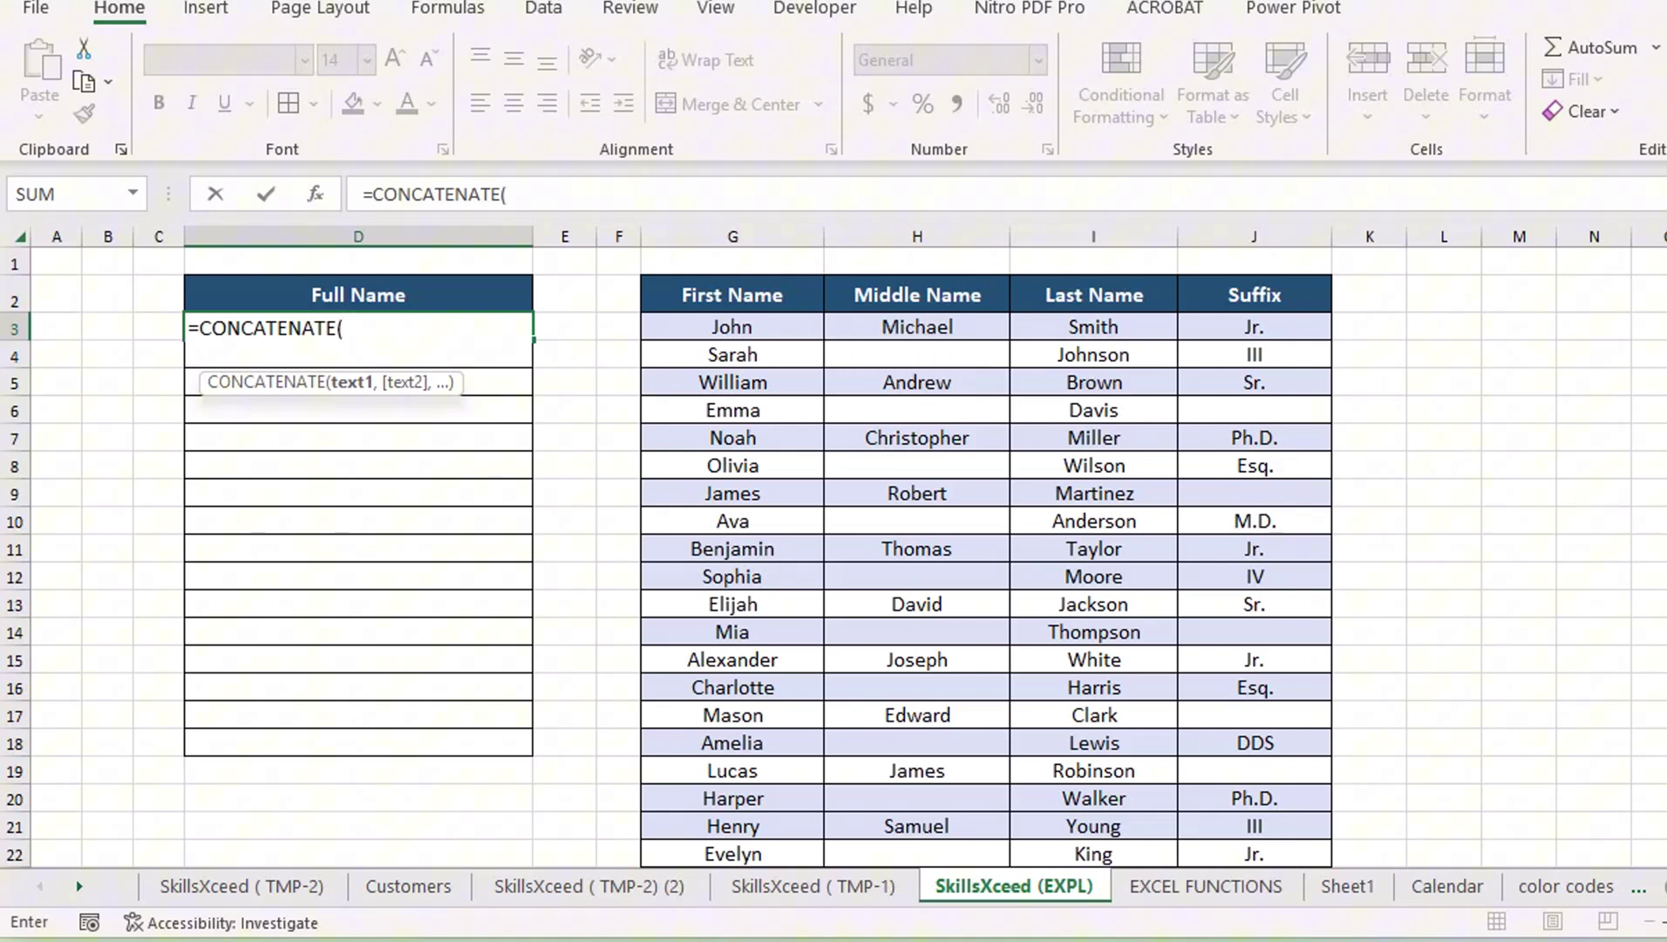
click(769, 327)
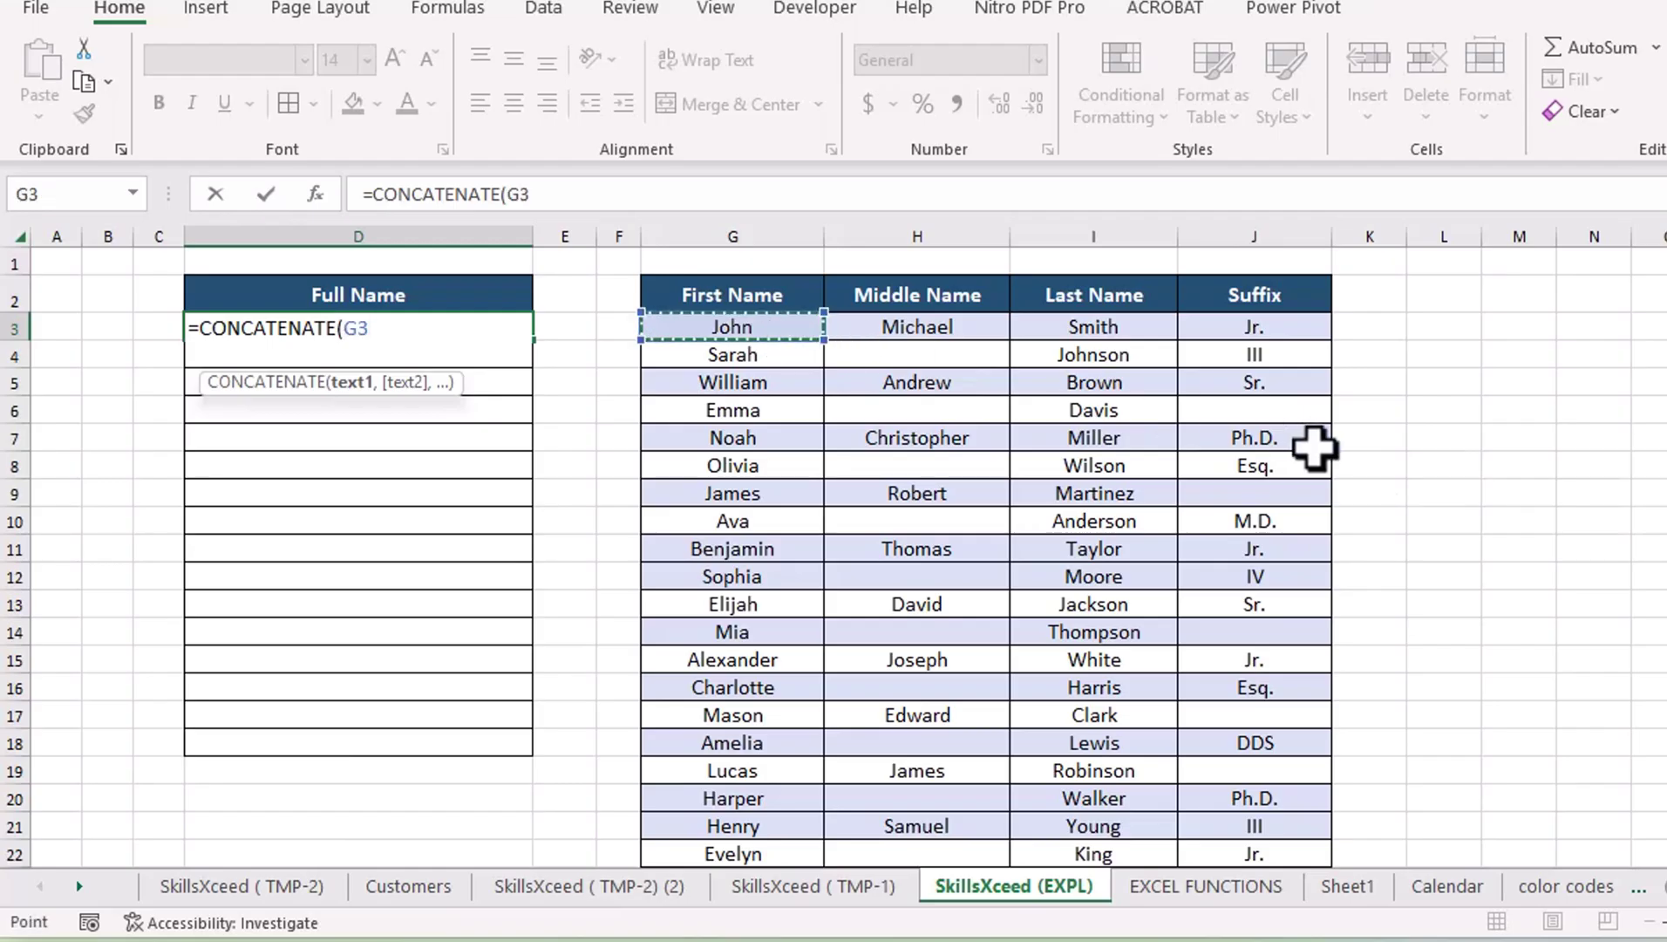
text(," ",)
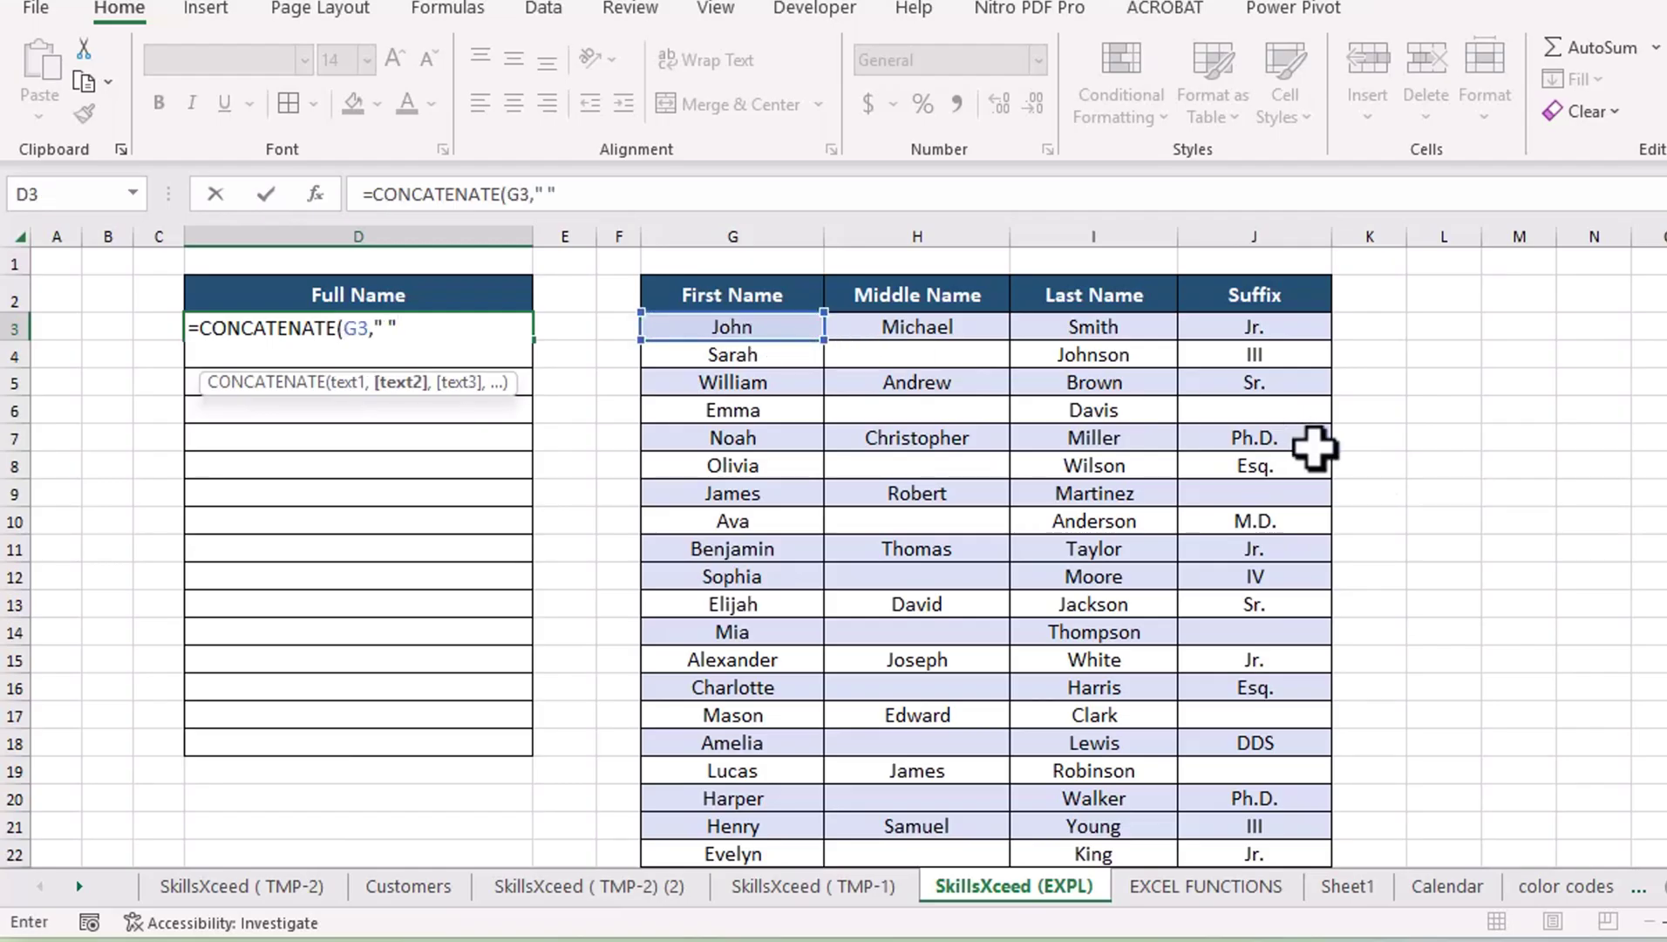
Add H3, I3 and J3 with space separators, then close and confirm the formula.
click(959, 334)
text(,")
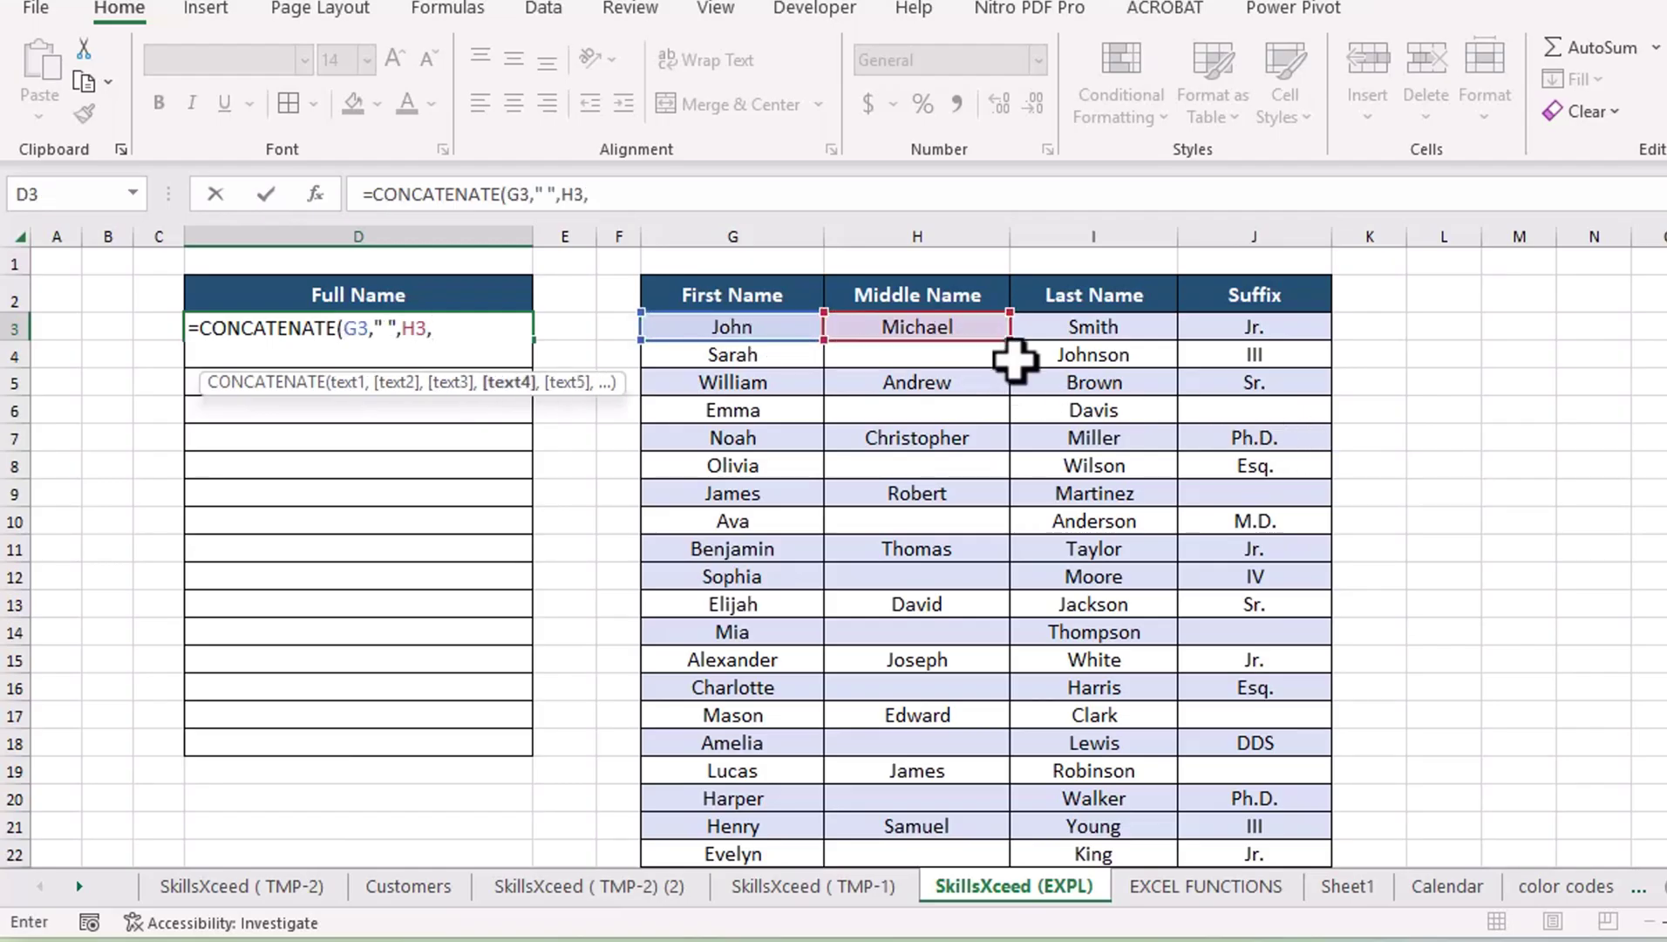
text( ",)
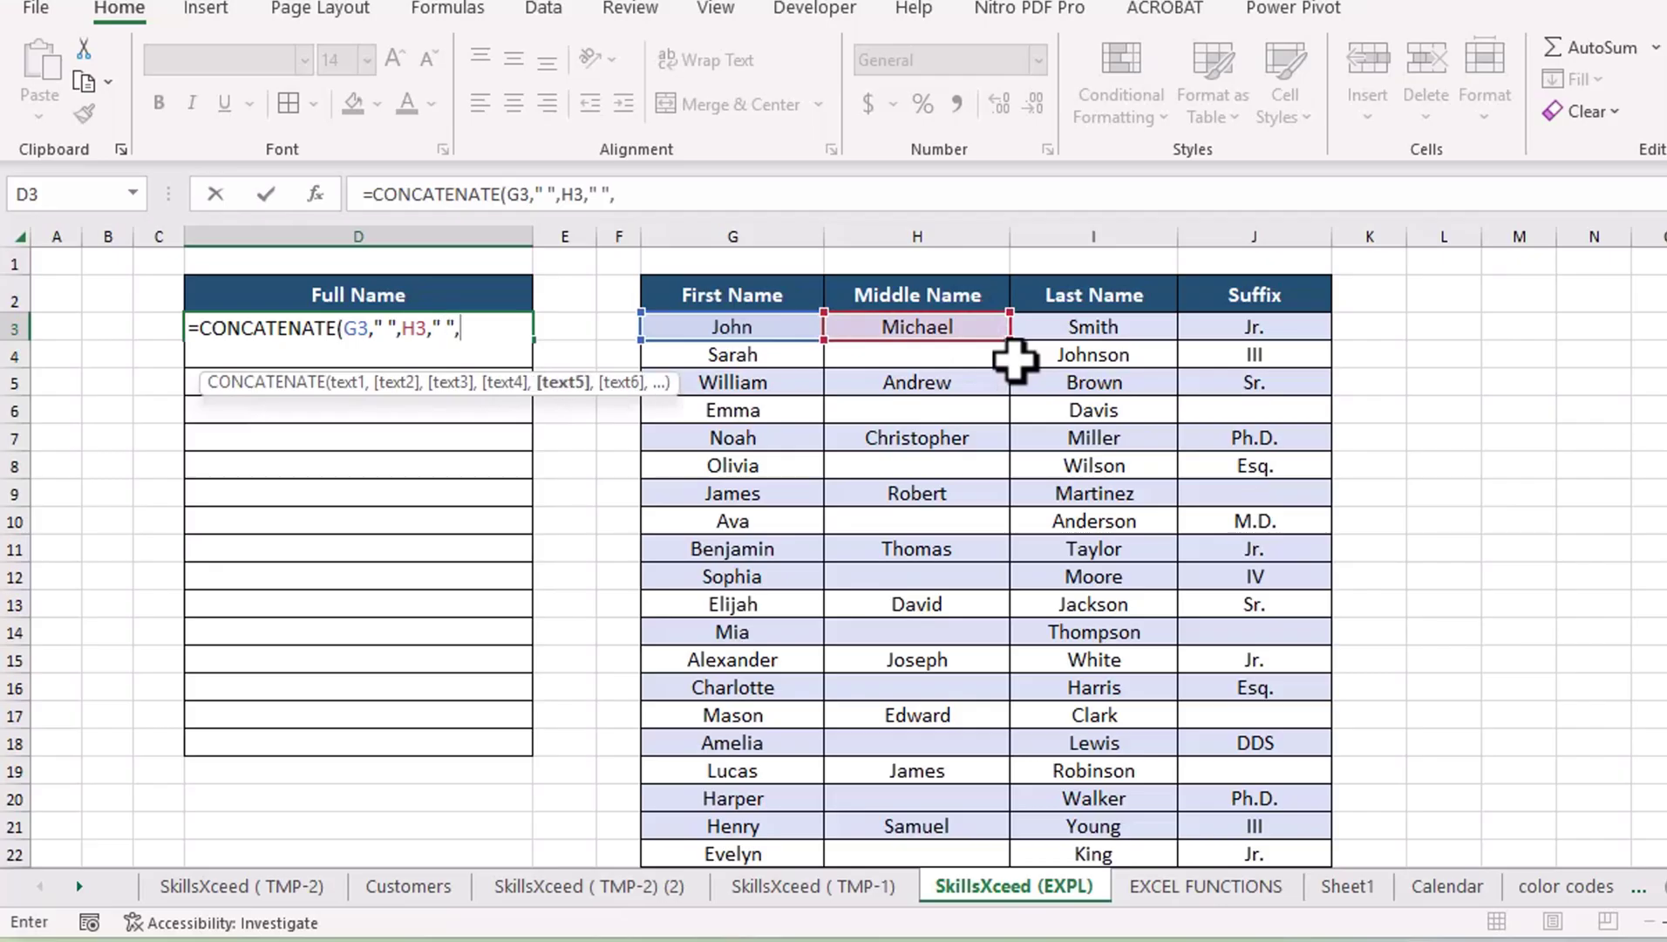
click(1100, 330)
text(," ",)
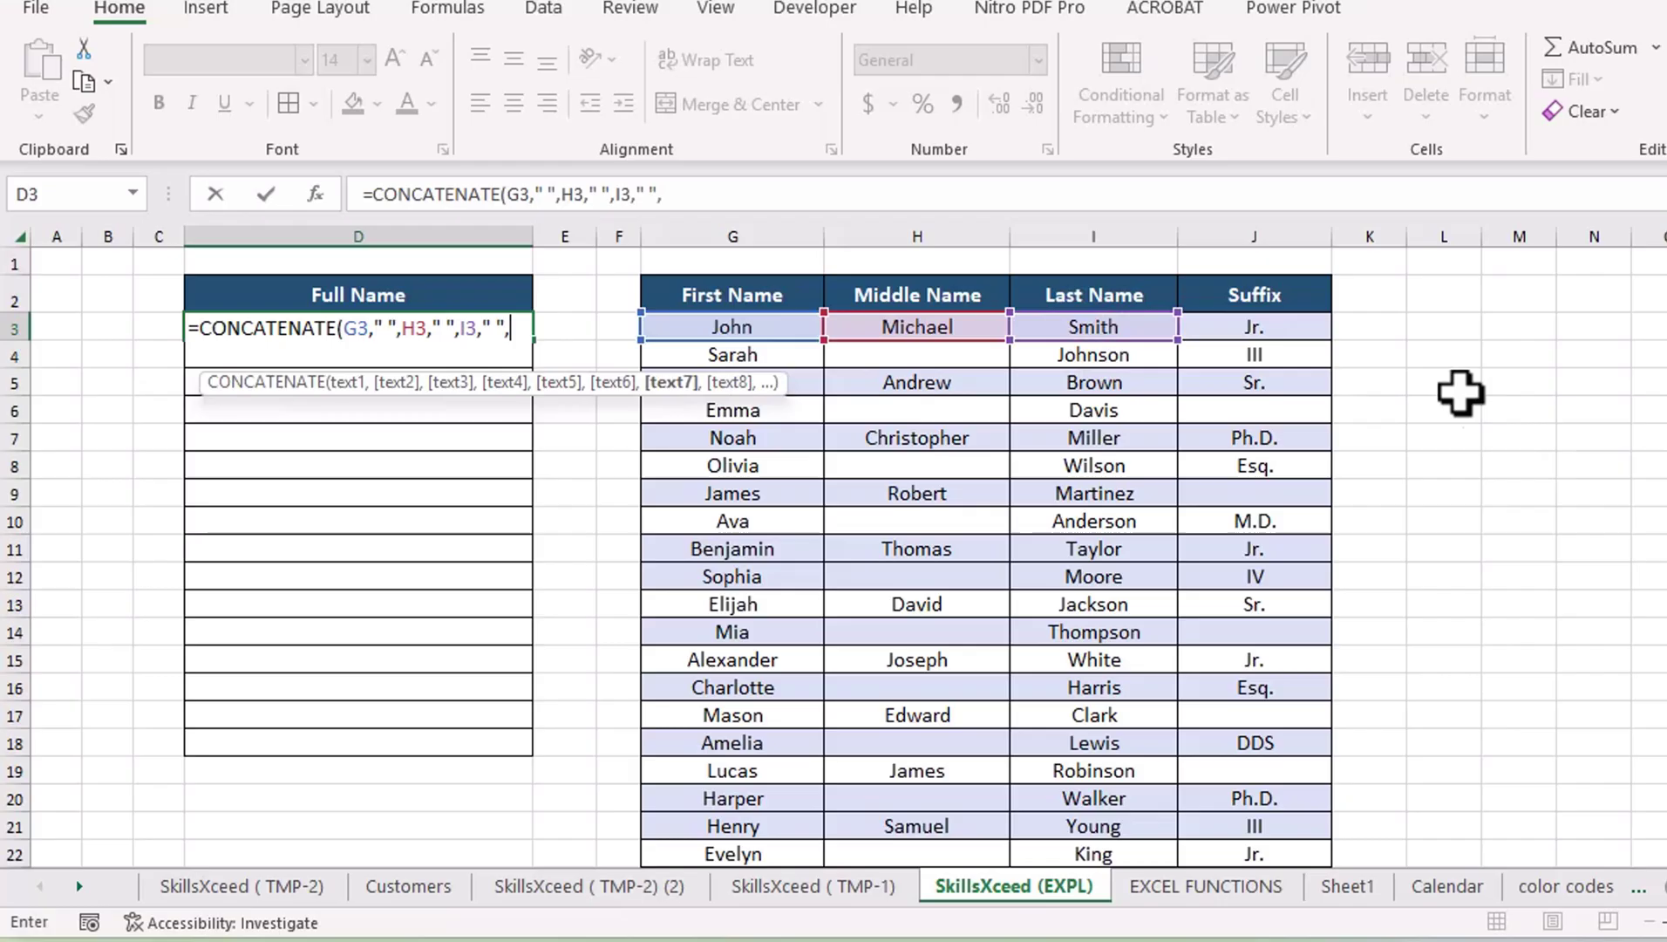
click(1282, 301)
click(1277, 328)
text(,)
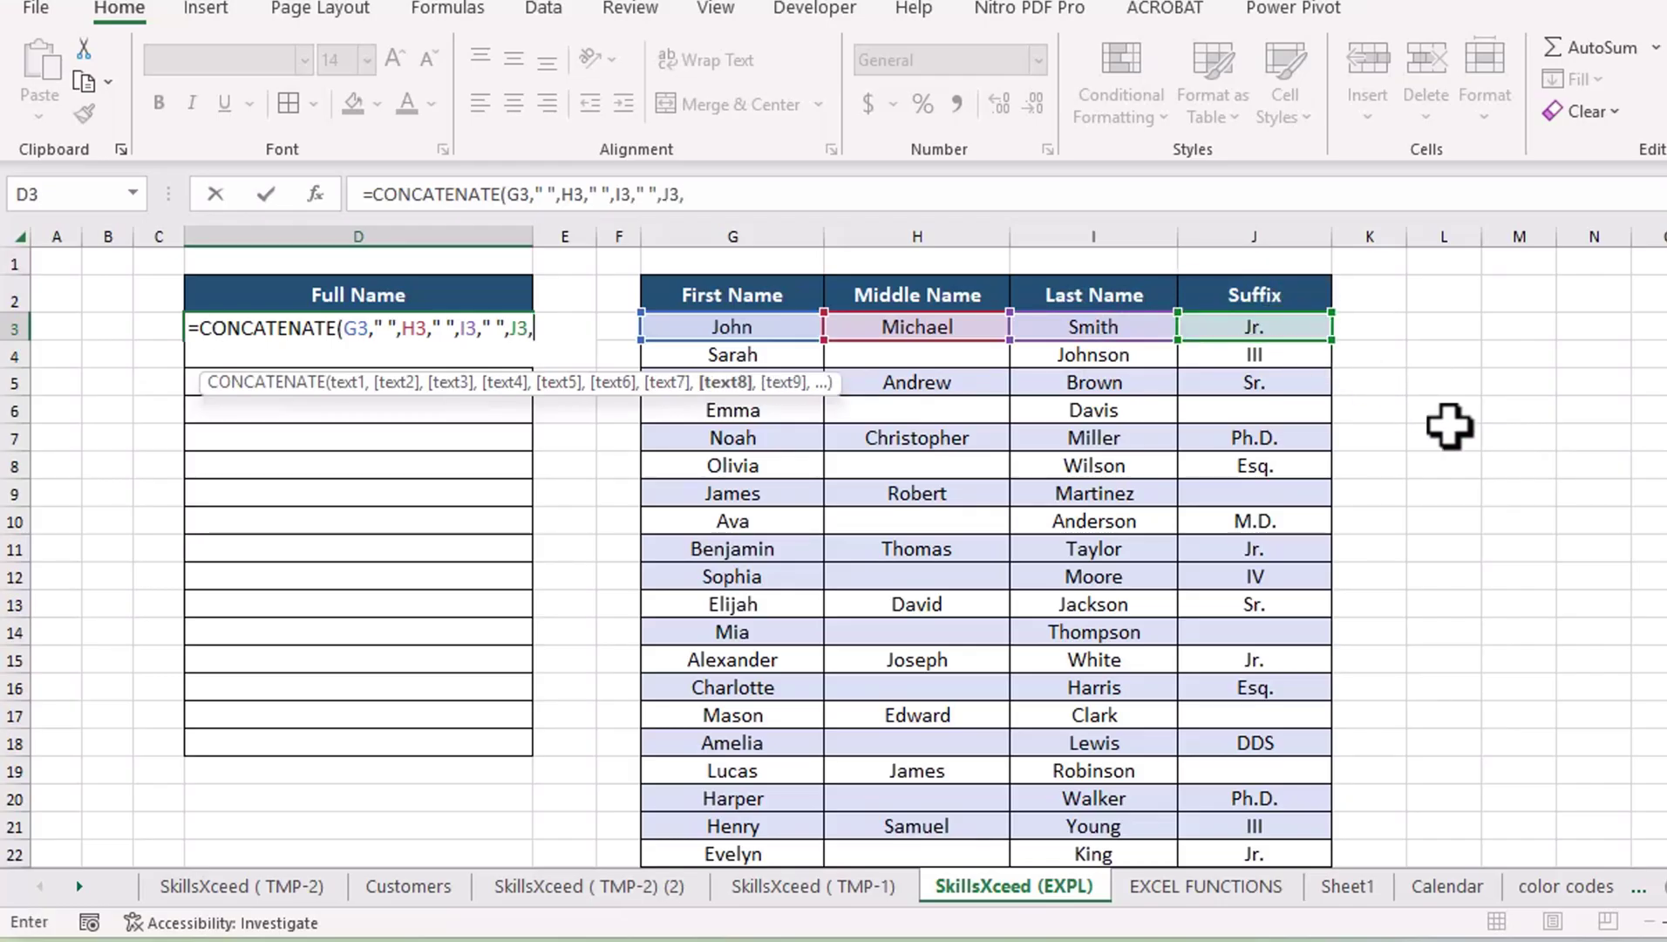
key(BackSpace)
text())
key(Tab)
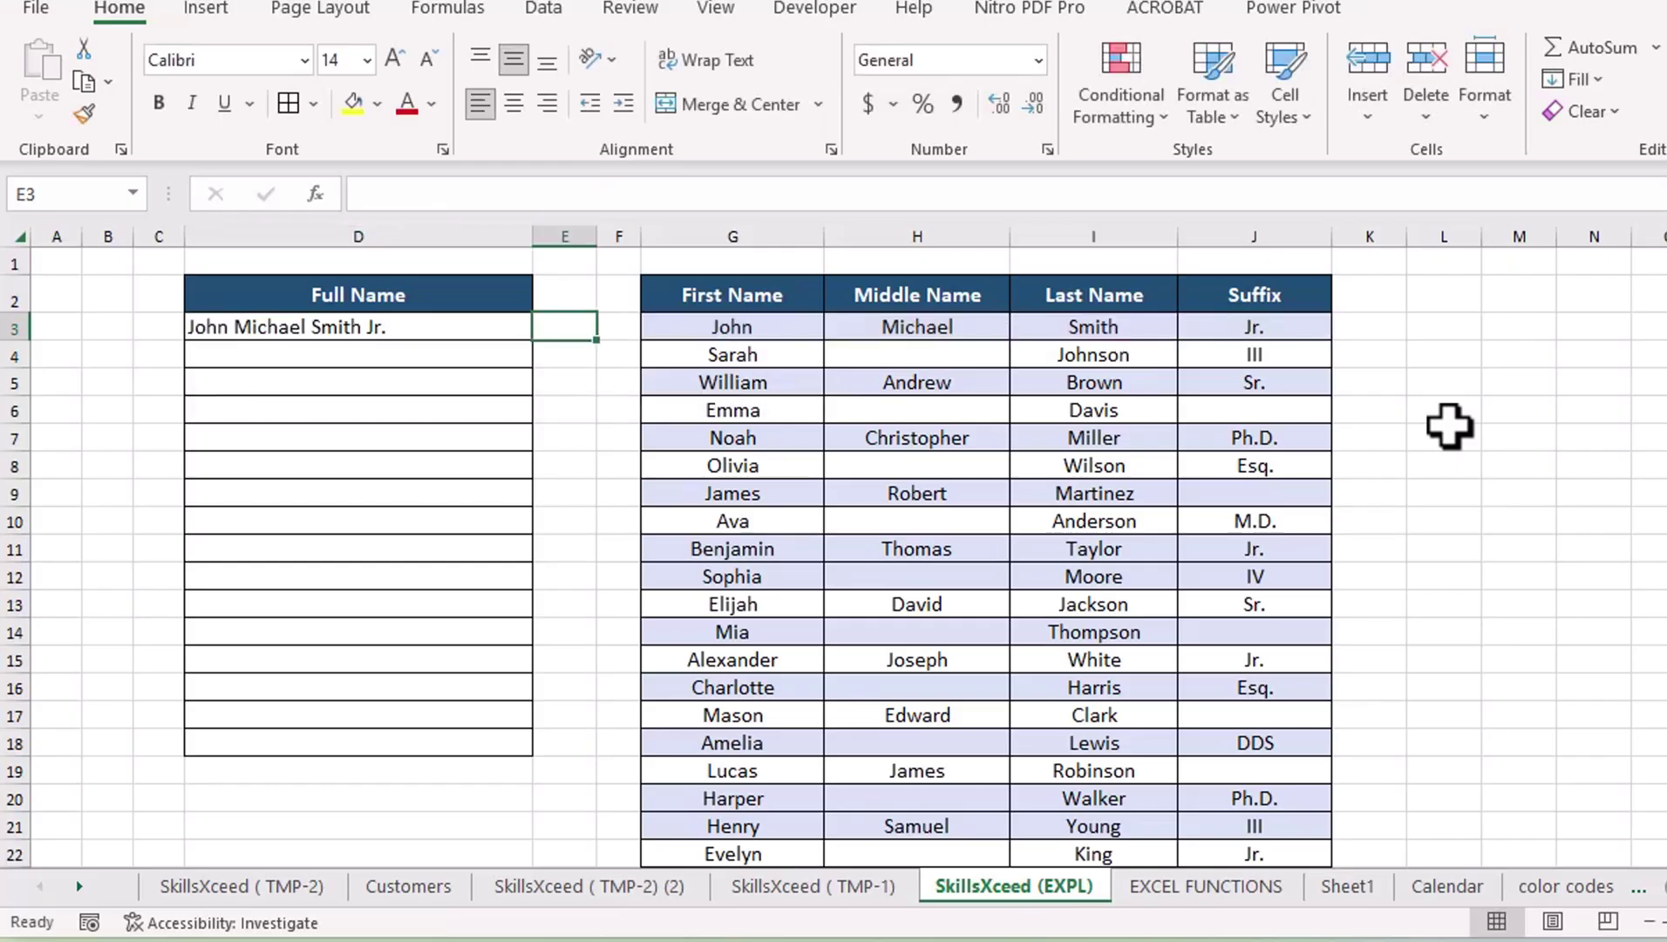
Fill the CONCATENATE formula from D3 down to D18 and review the joined names.
click(484, 328)
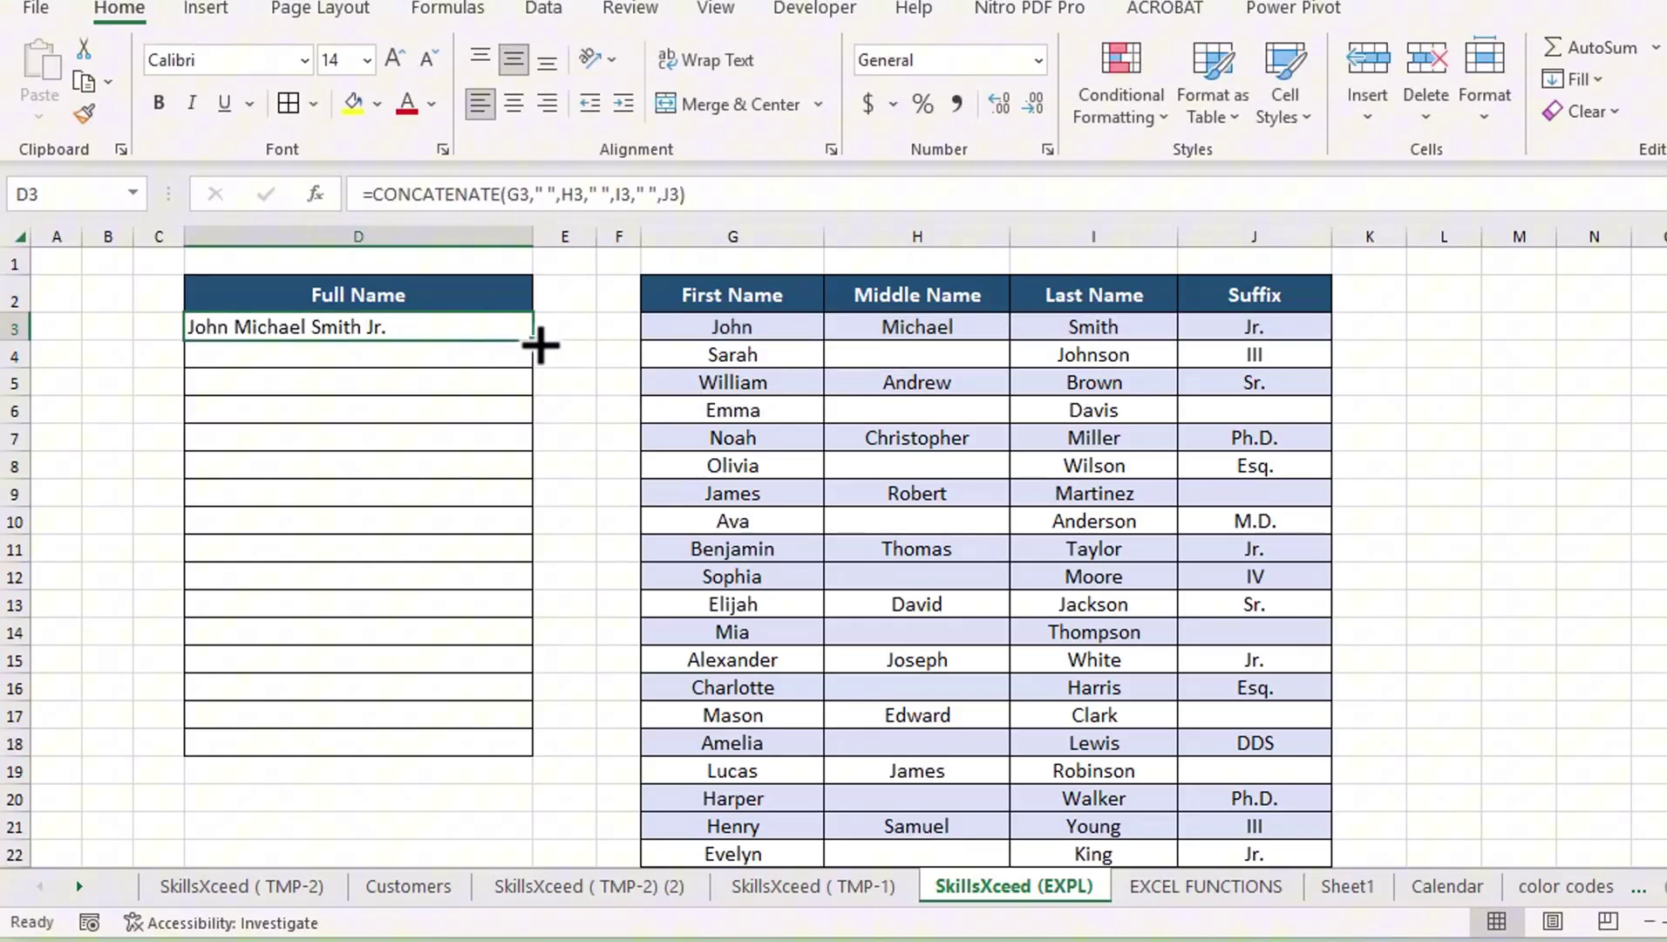
drag(539, 343, 529, 757)
click(1567, 556)
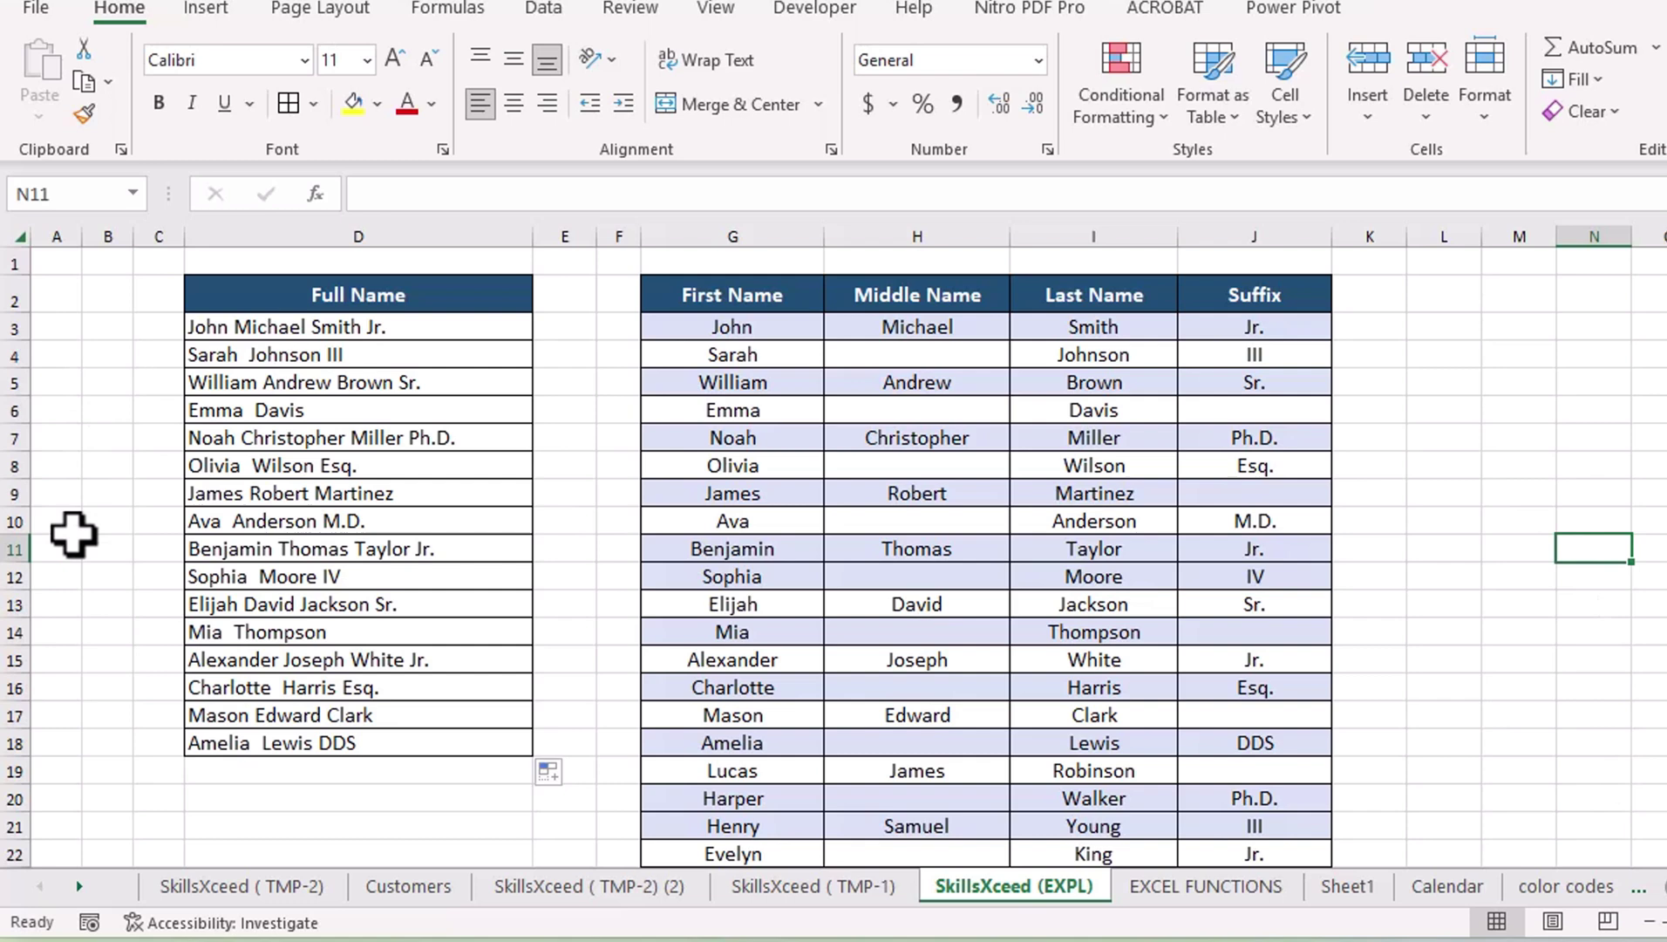
Clear the joined names from D3:D18.
click(250, 329)
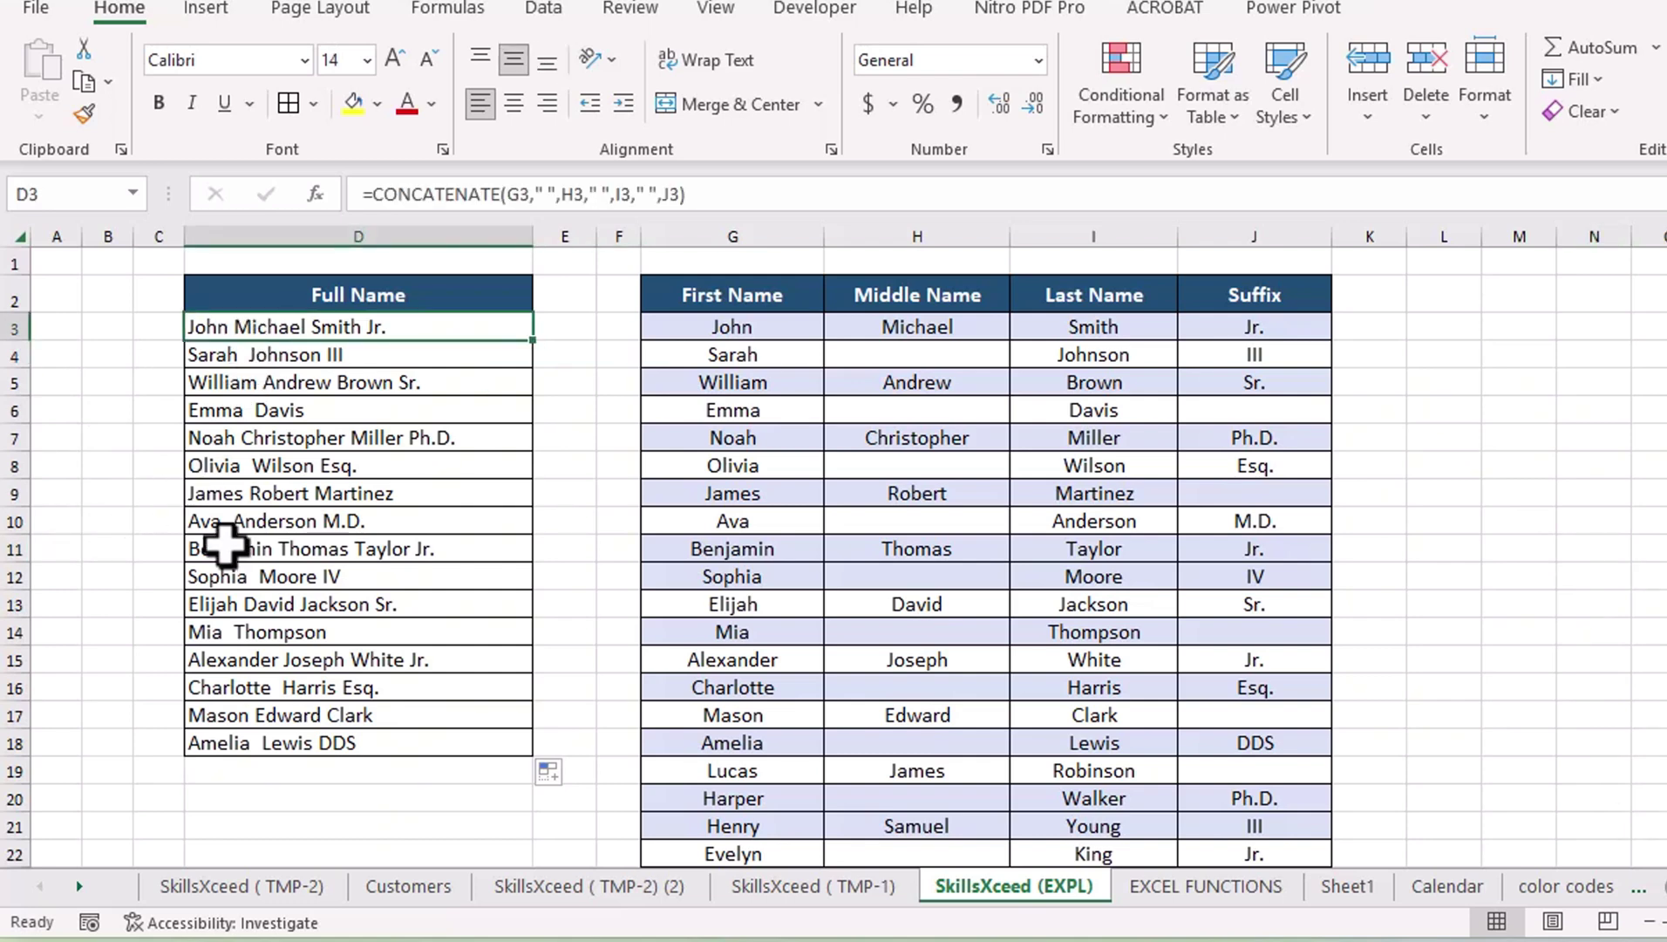
key(ctrl+shift+Down)
key(Delete)
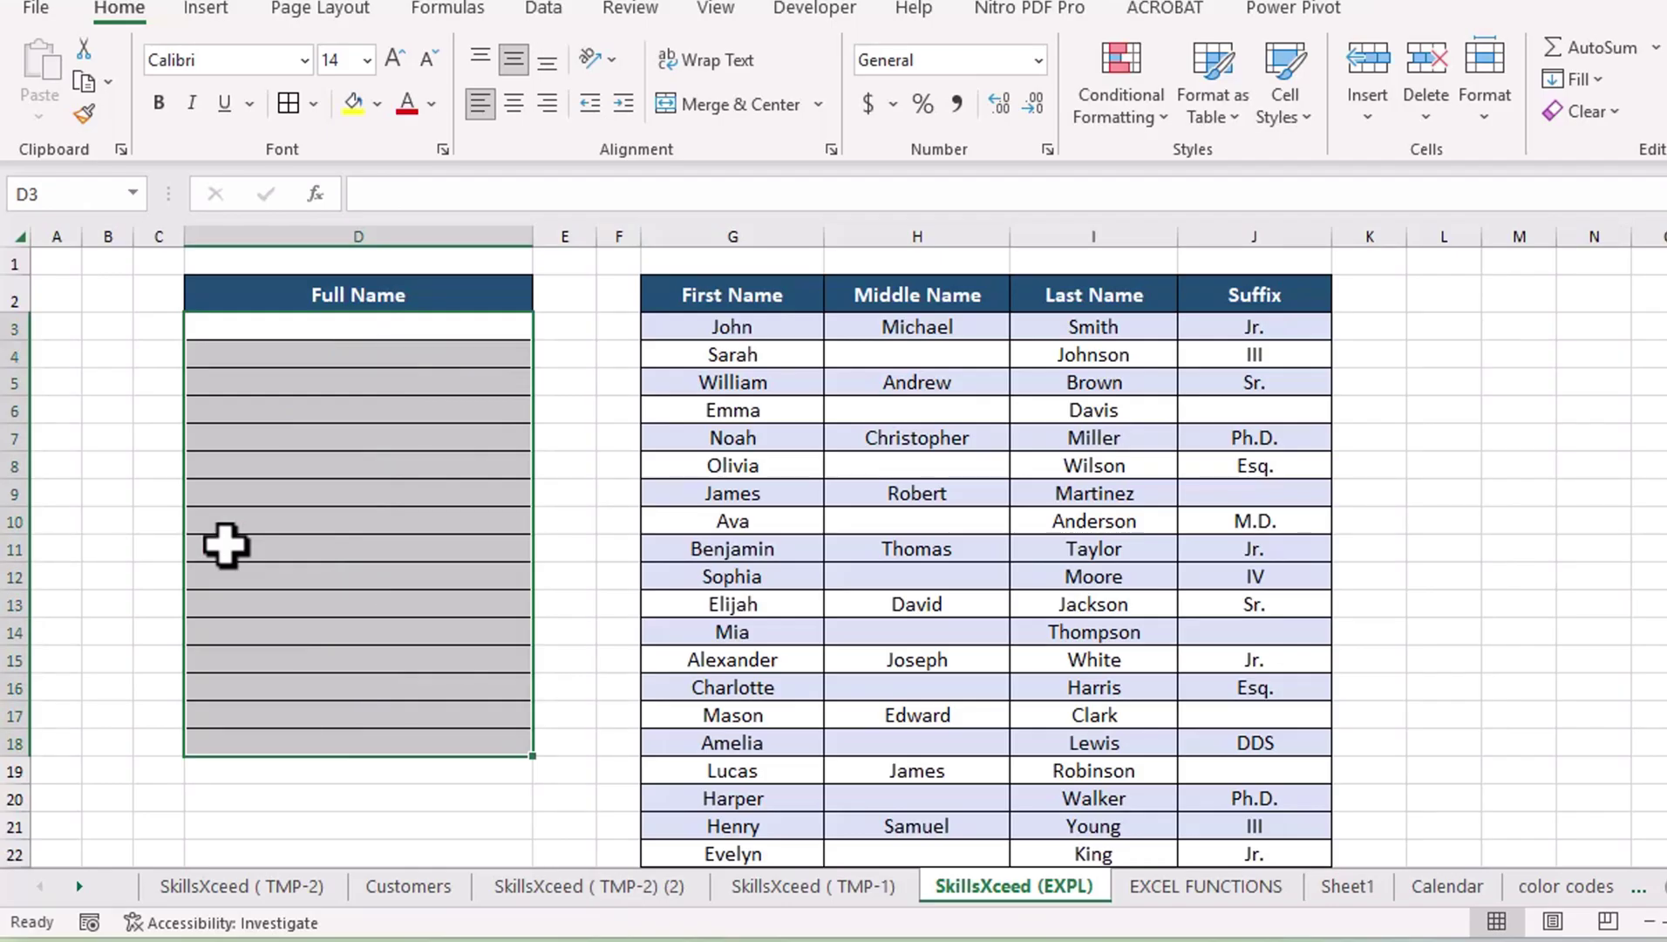
Enter =TEXTJOIN(" ",TRUE,G3:J3) in D3 to join the name parts, ignoring empty cells.
text(=text)
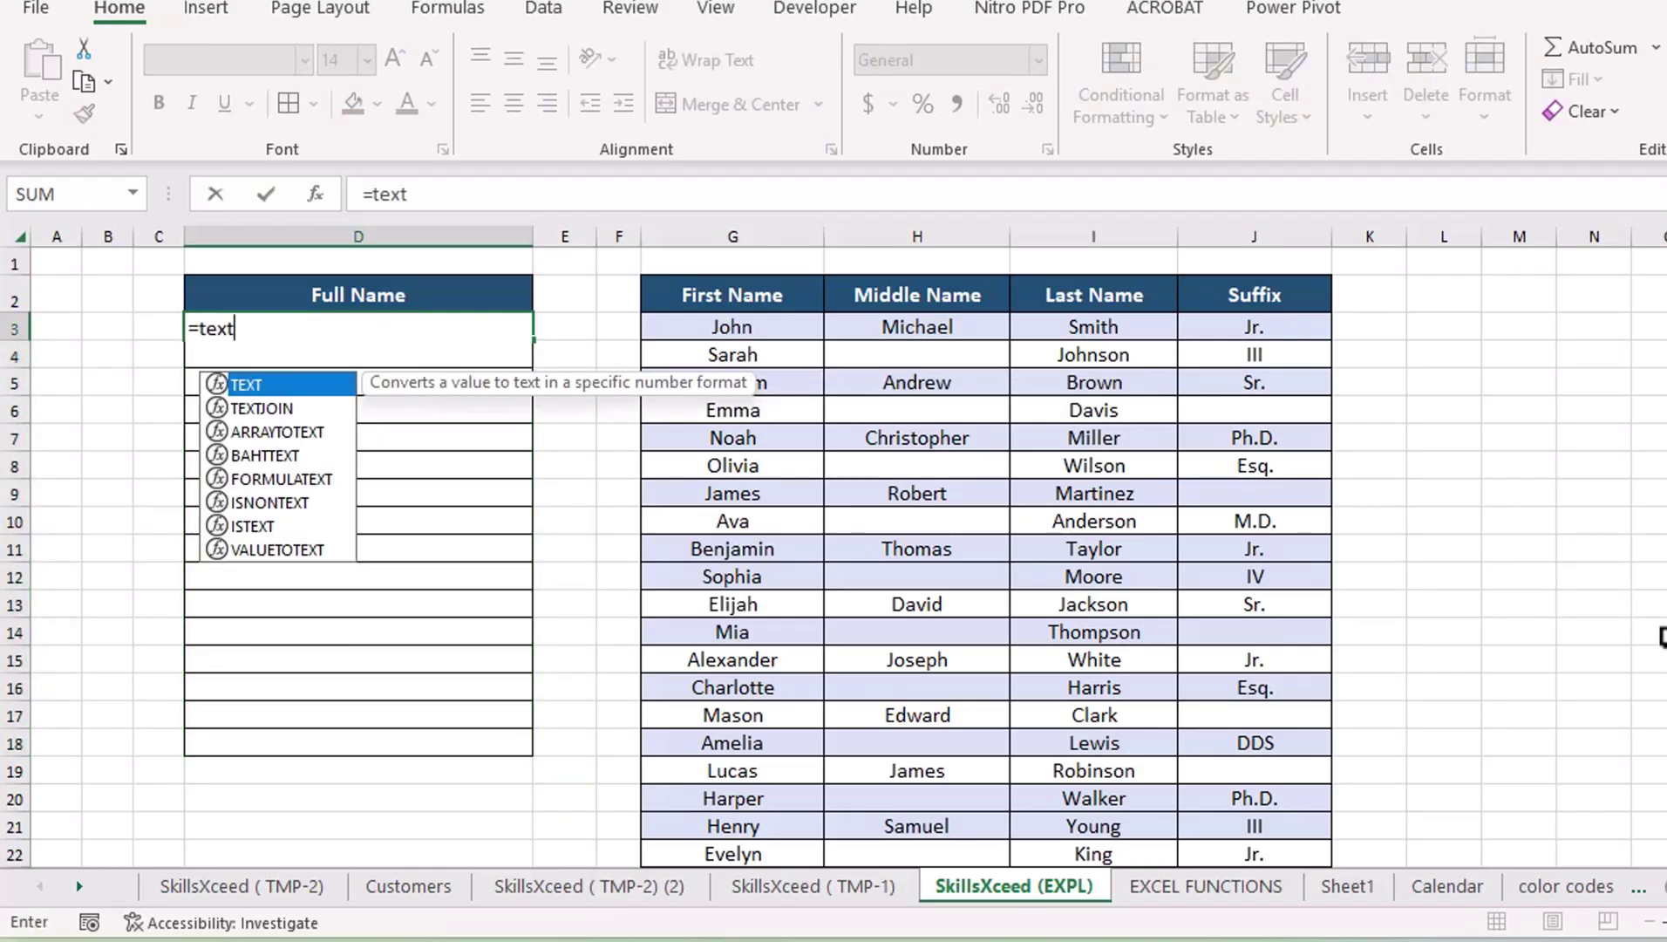
double_click(262, 409)
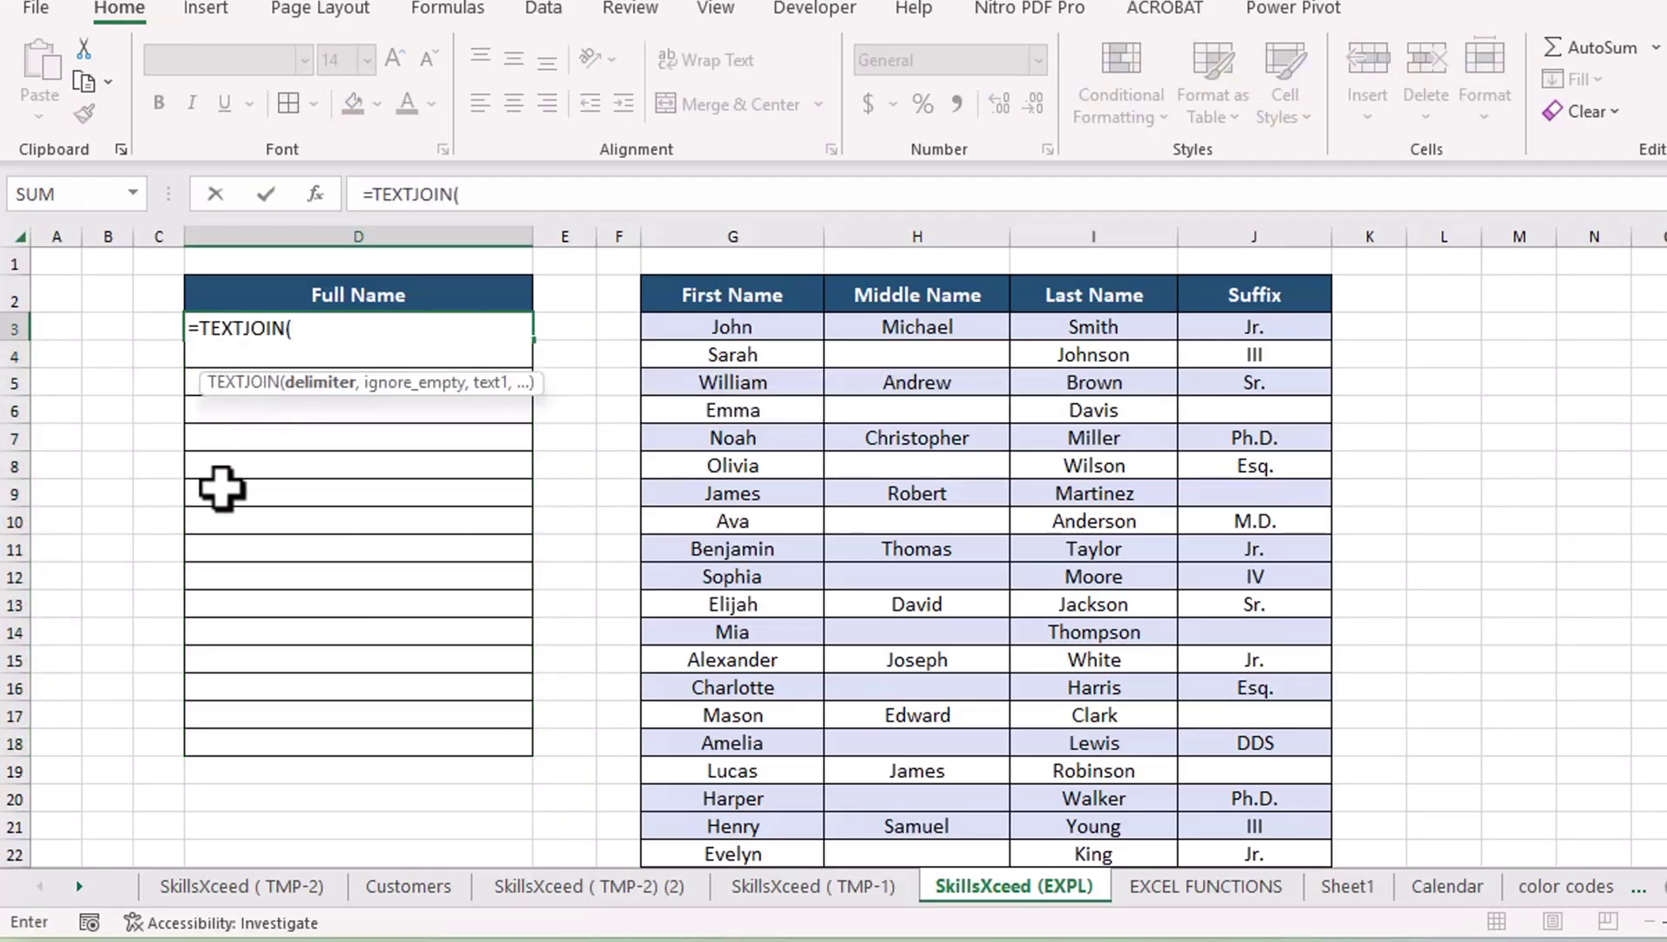
text(" ",)
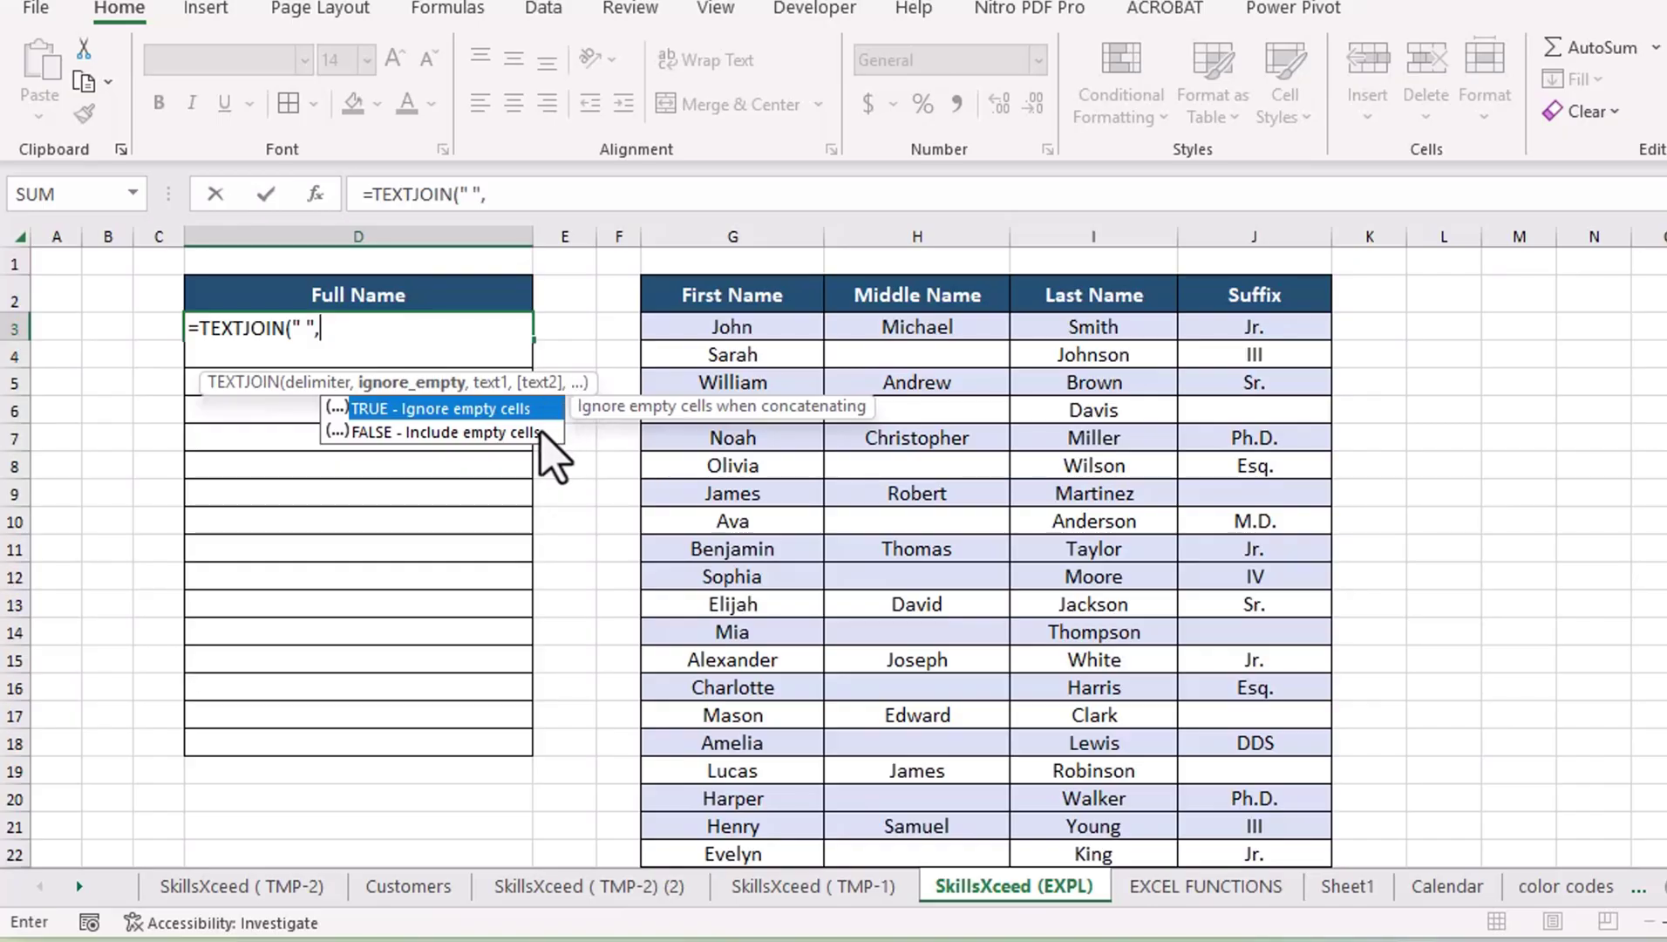
key(Tab)
text(,)
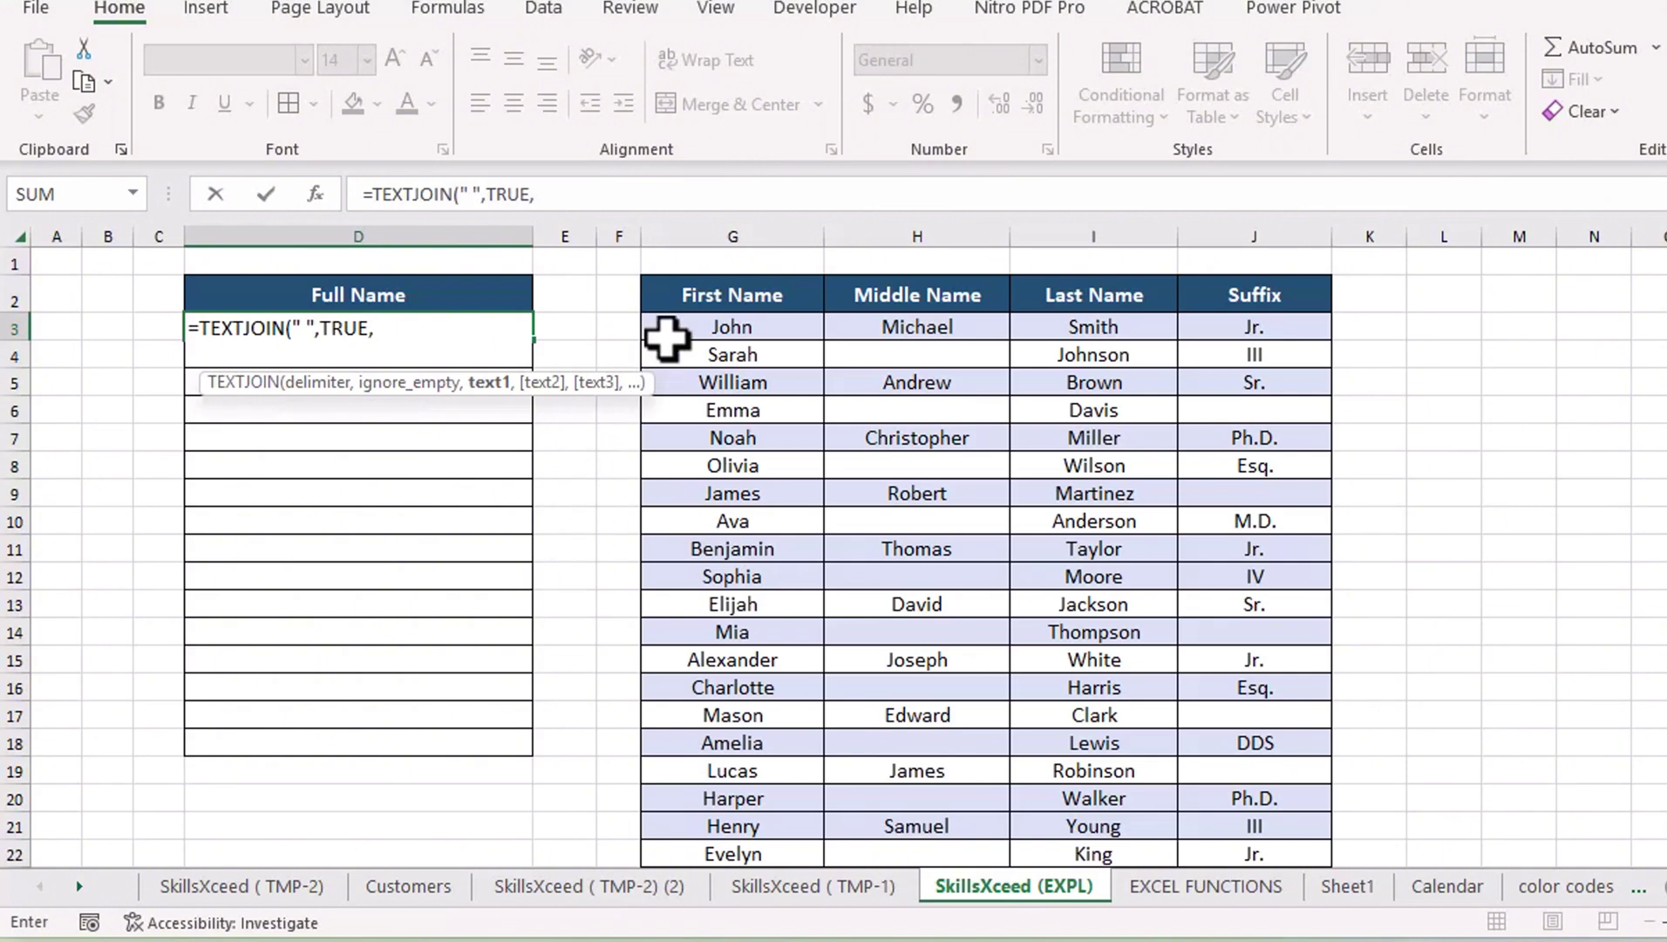
drag(667, 339, 1256, 334)
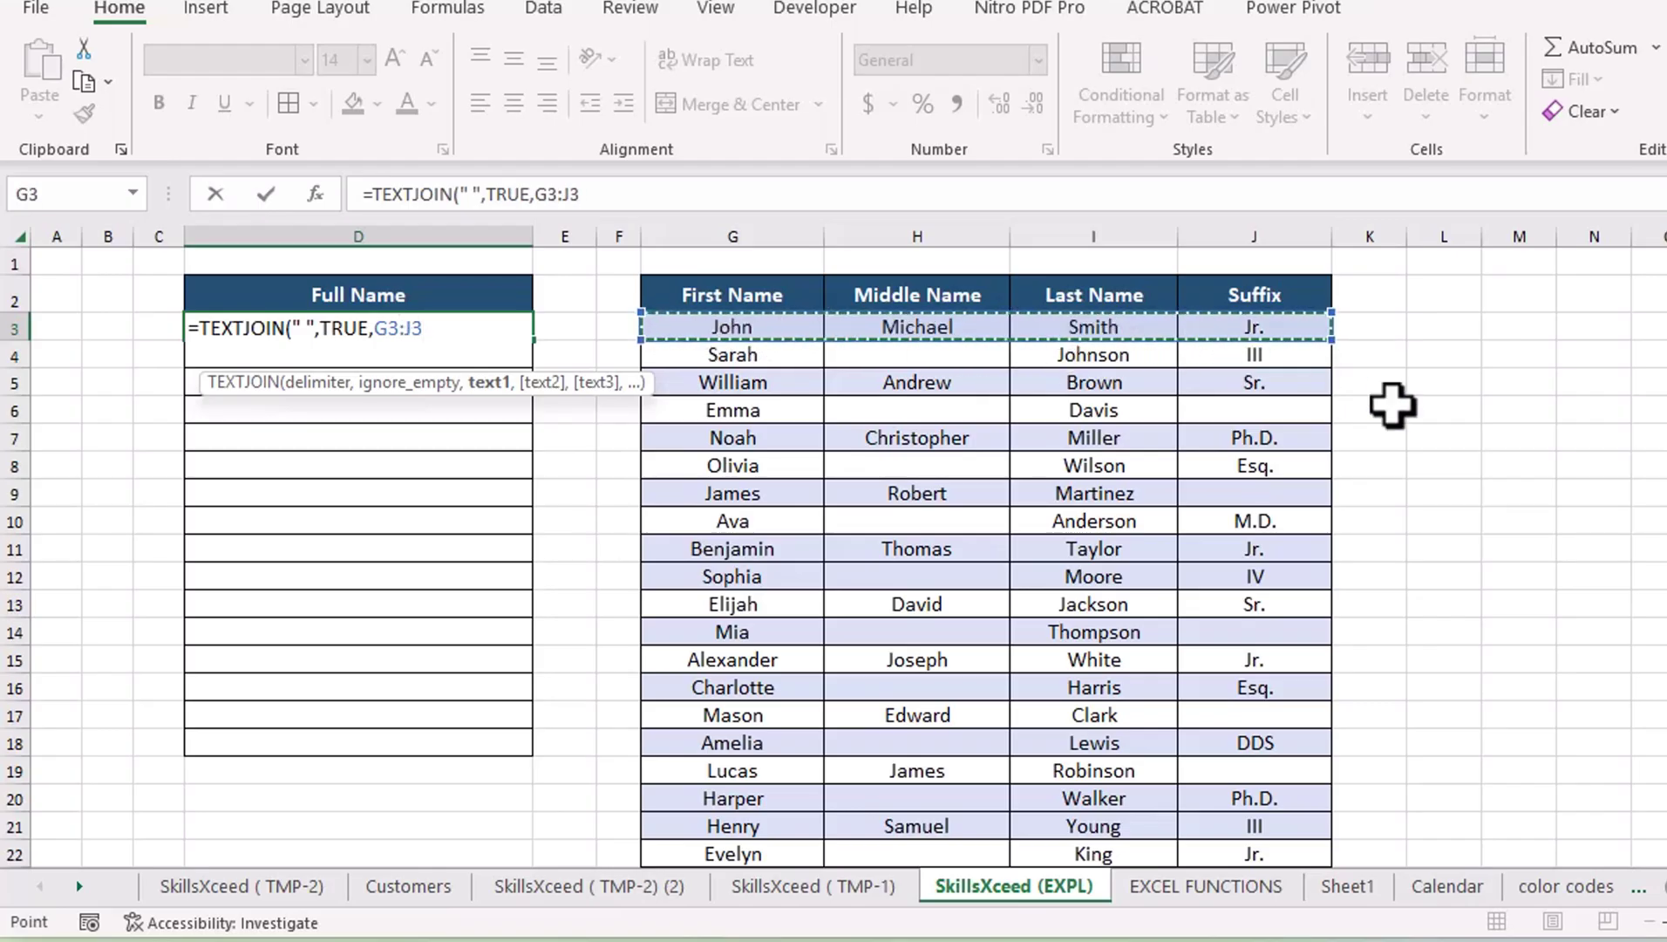
text())
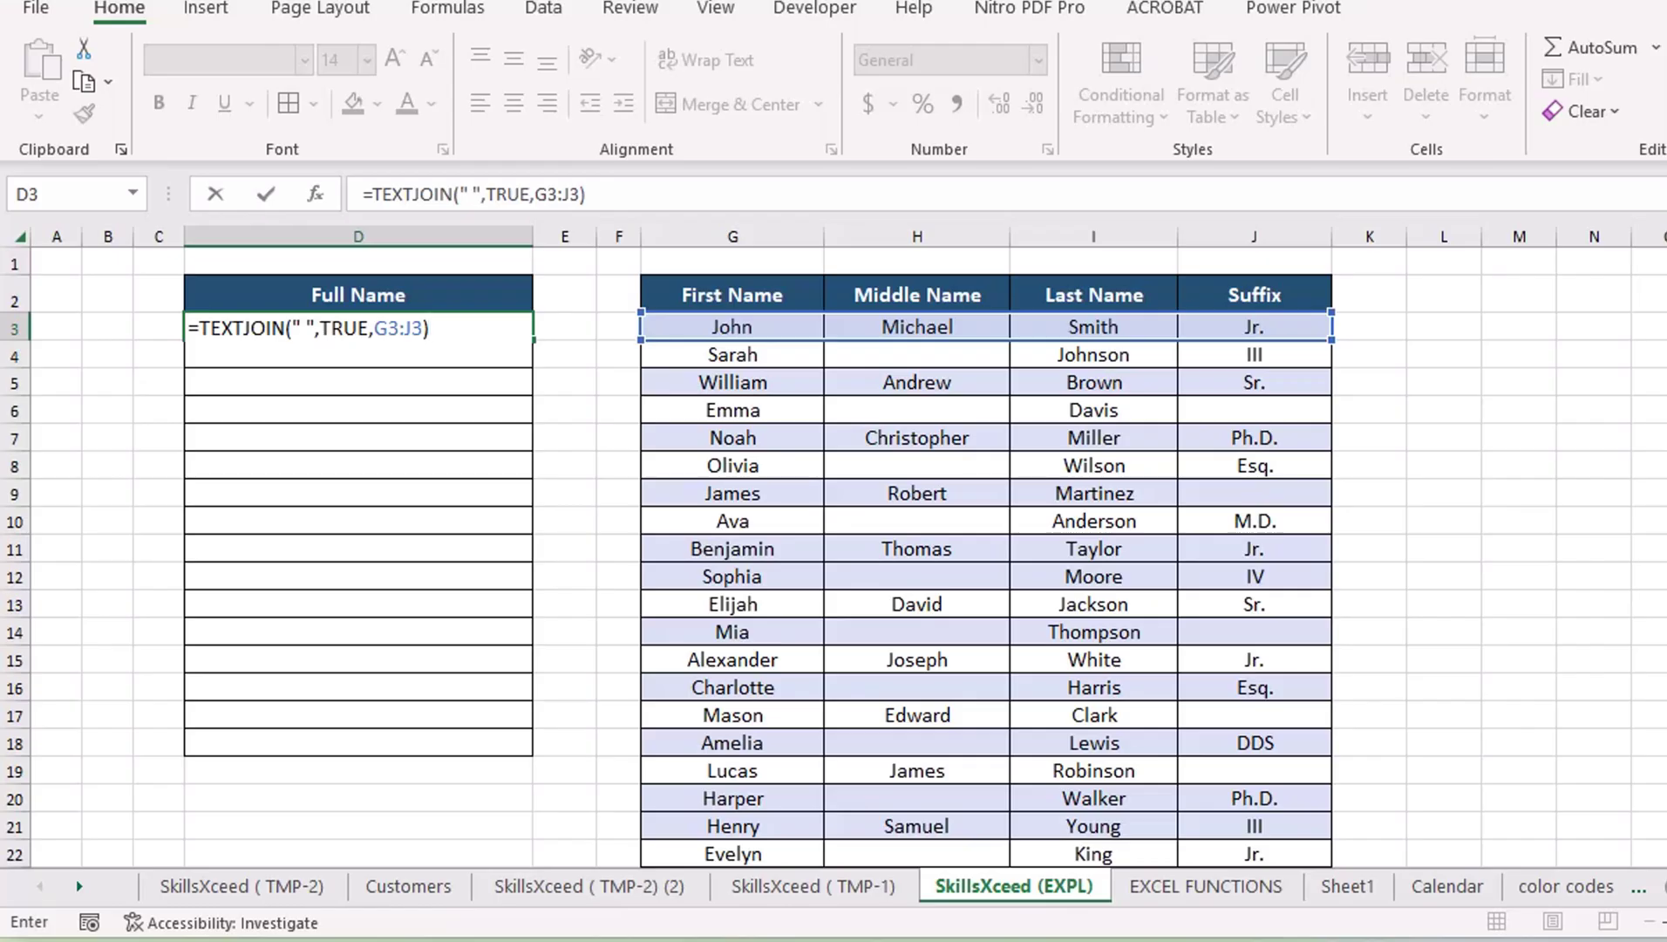
Confirm the TEXTJOIN formula in D3 and fill it down to D18.
key(Tab)
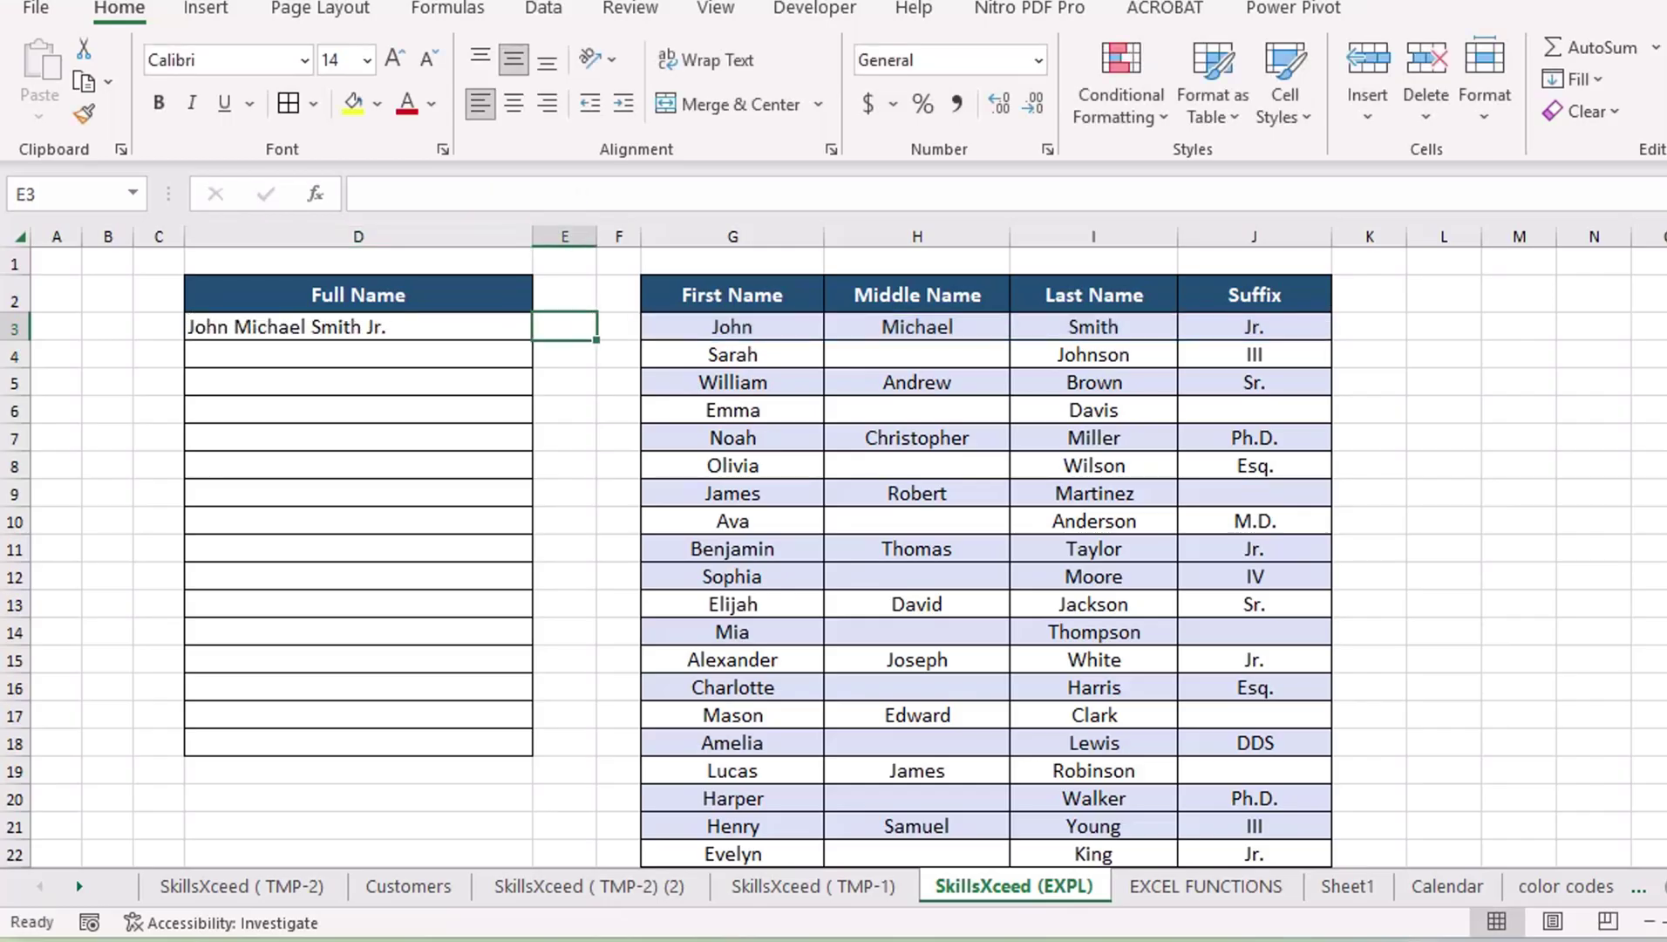
click(504, 331)
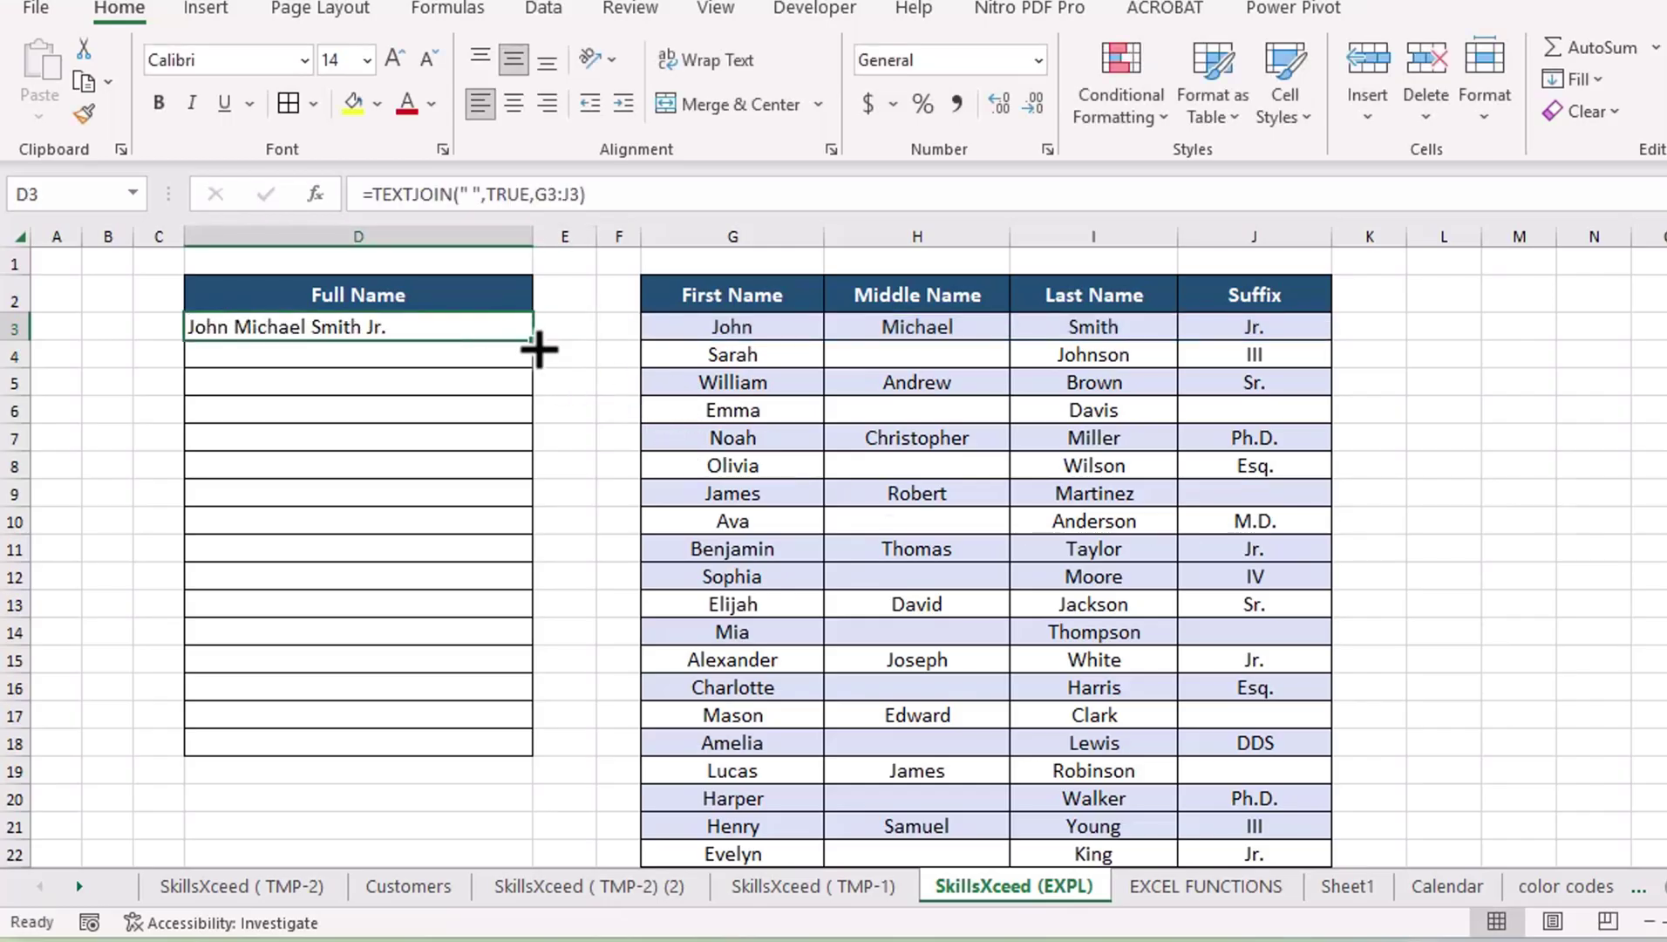
drag(539, 349, 551, 755)
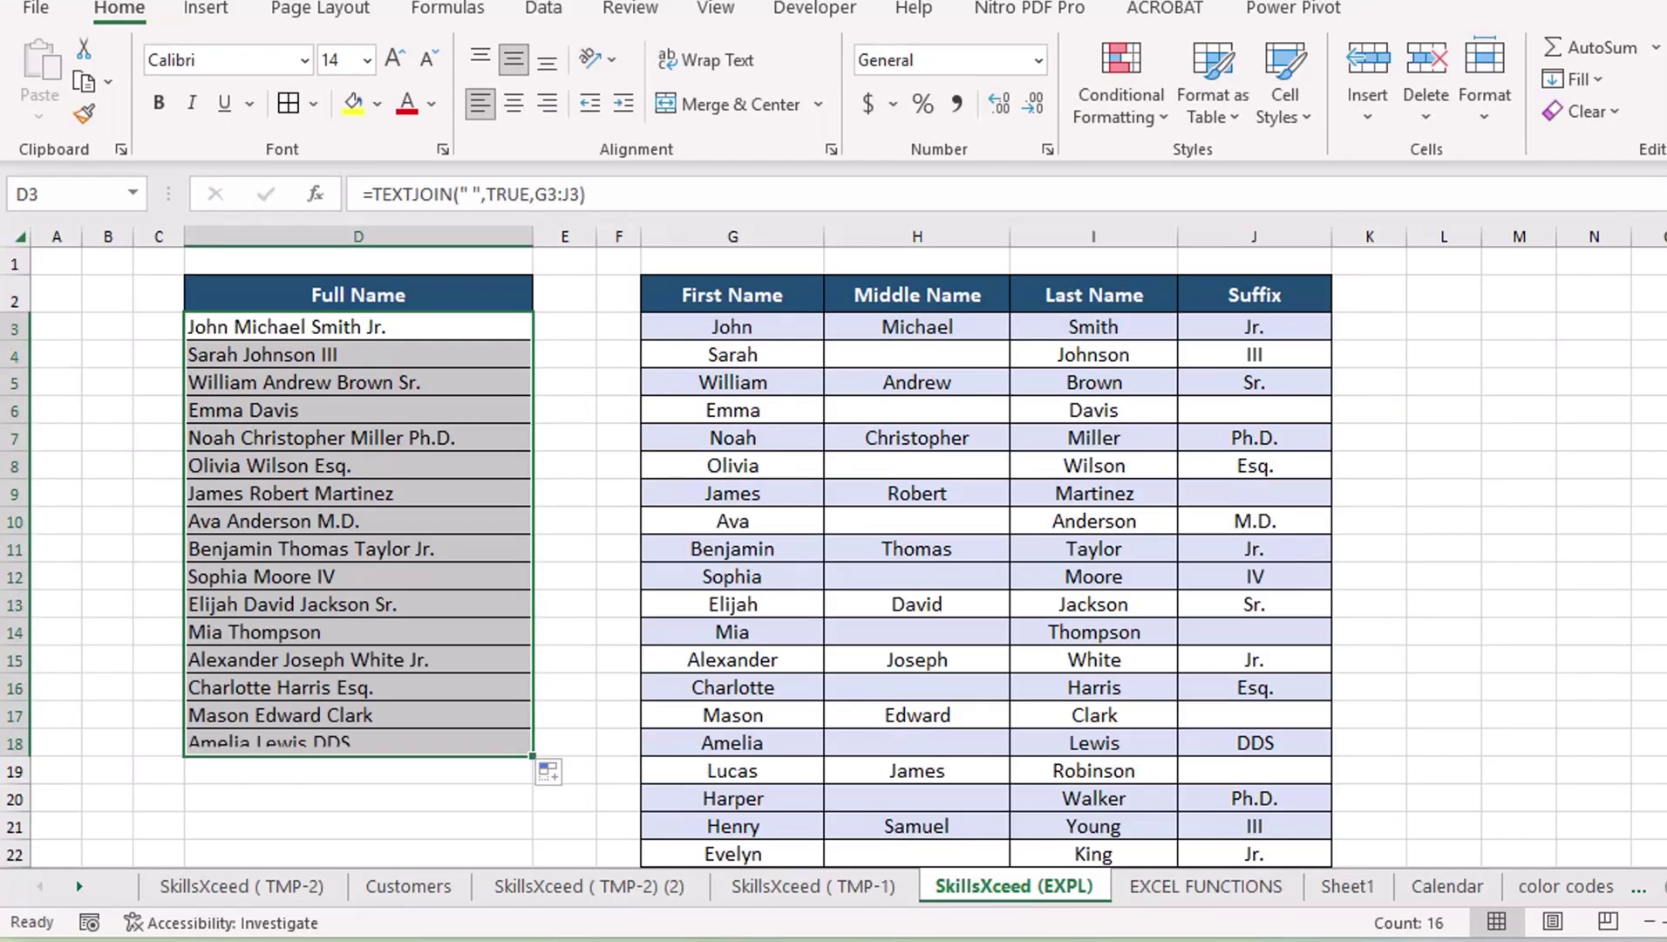
click(1632, 545)
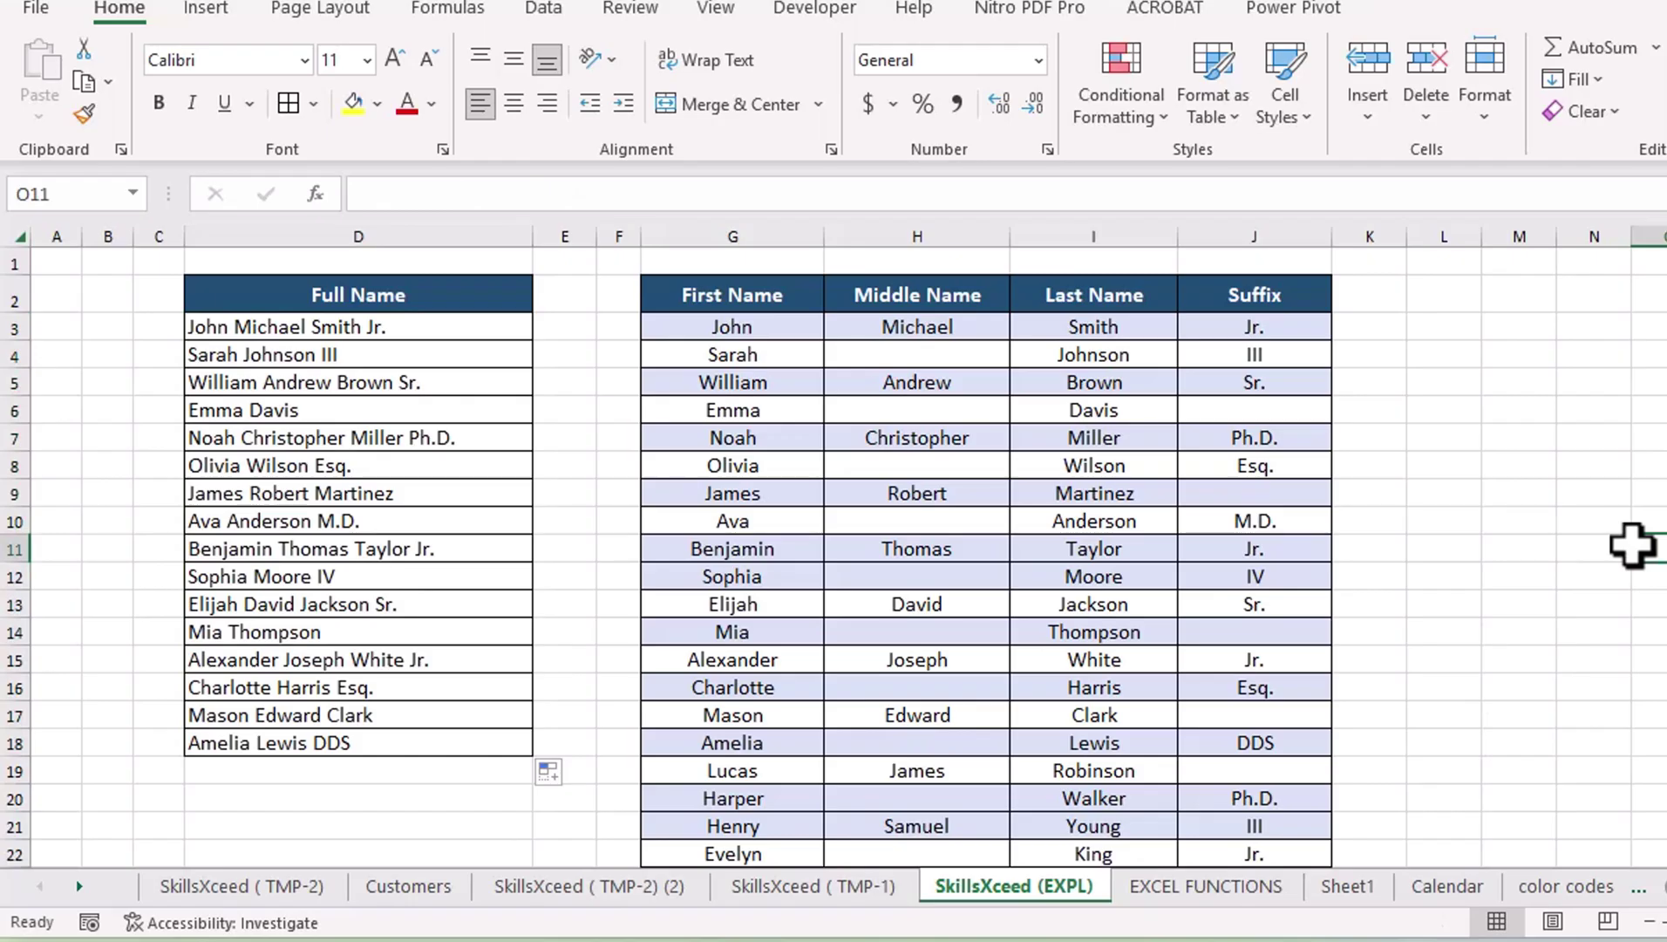